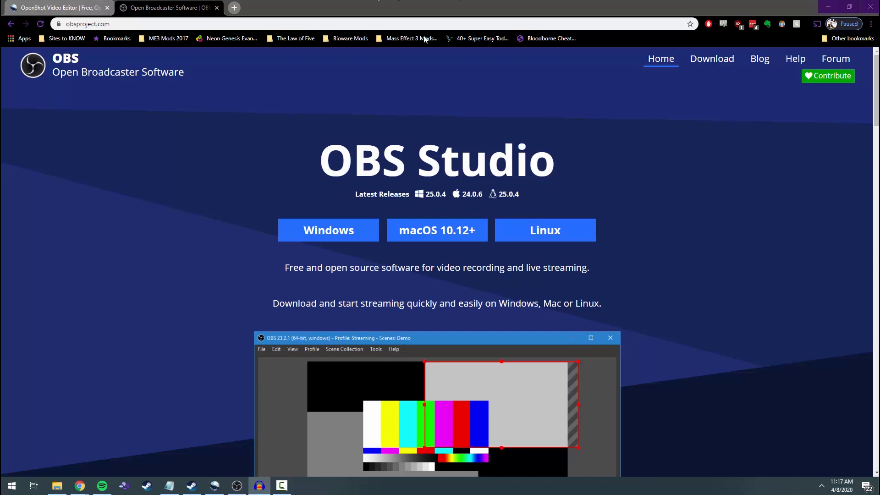
Bring up the OpenShot website in the browser, and switch to OBS Studio
click(94, 7)
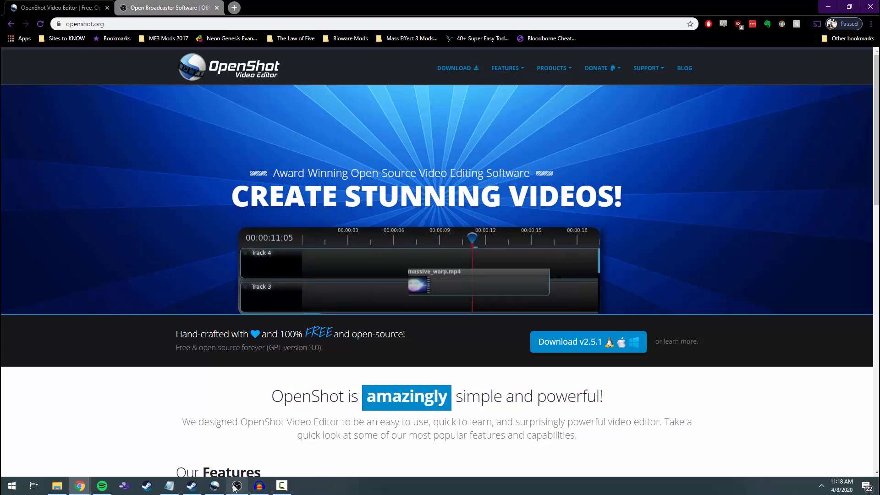
mouse_move(234, 489)
click(237, 441)
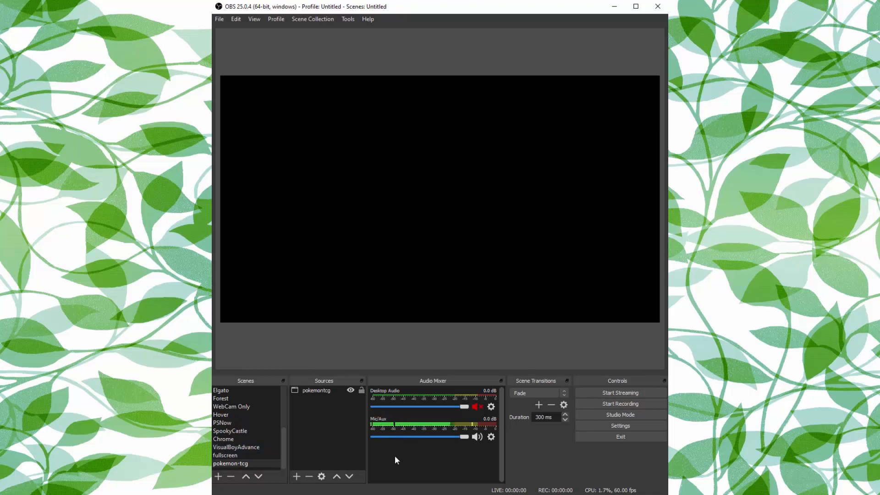
Add a new scene named "Green Apple Recording"
click(217, 476)
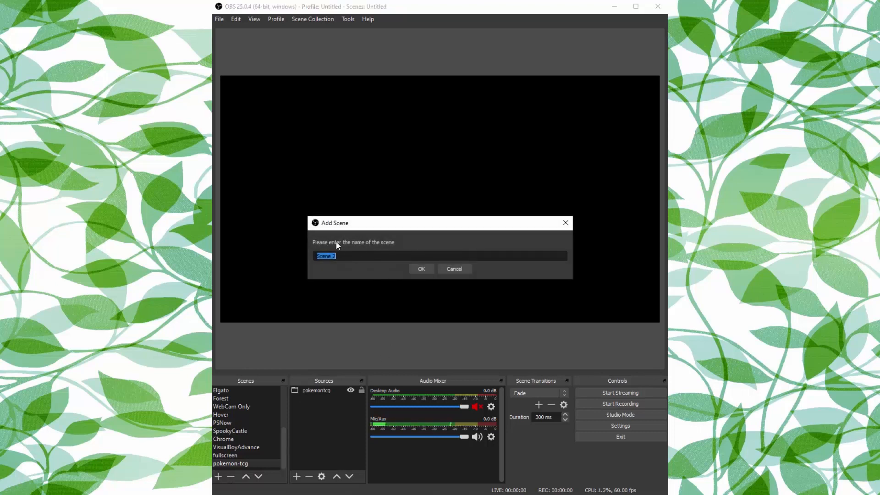
text(Green Apple Recording)
key(Return)
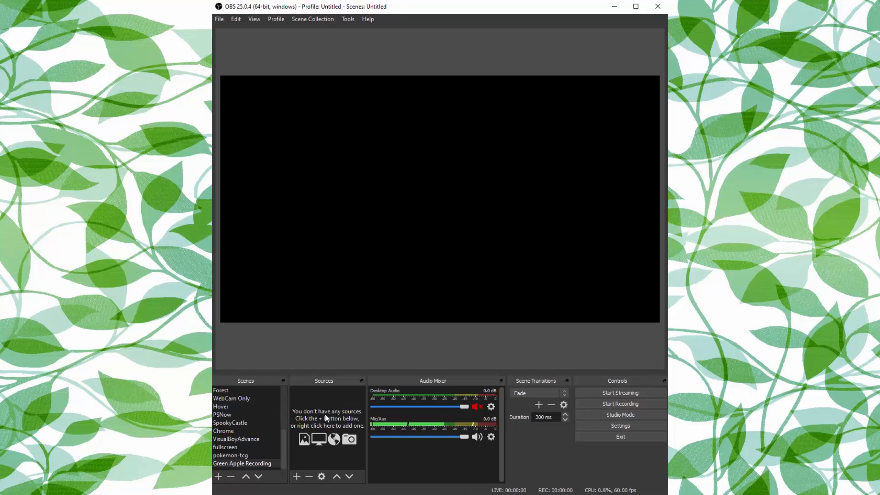
Add a Display Capture source named "Book Capture" that captures Display 2 (1920x1080)
click(297, 476)
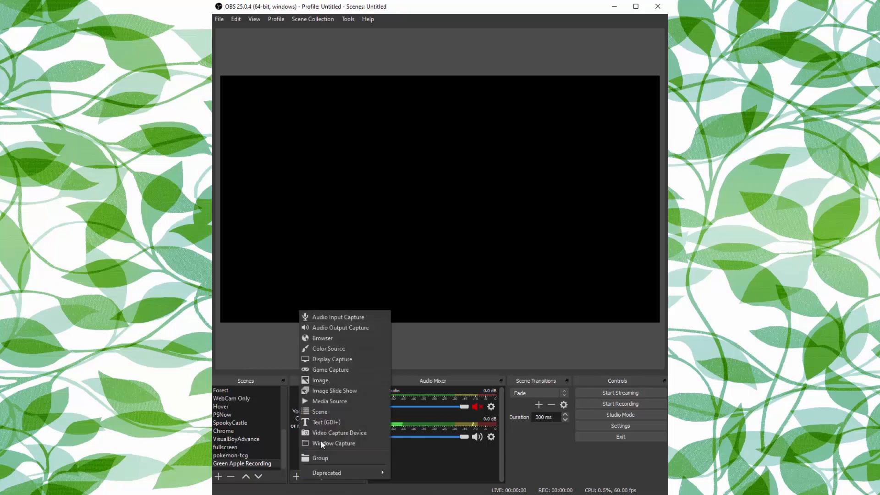
click(347, 362)
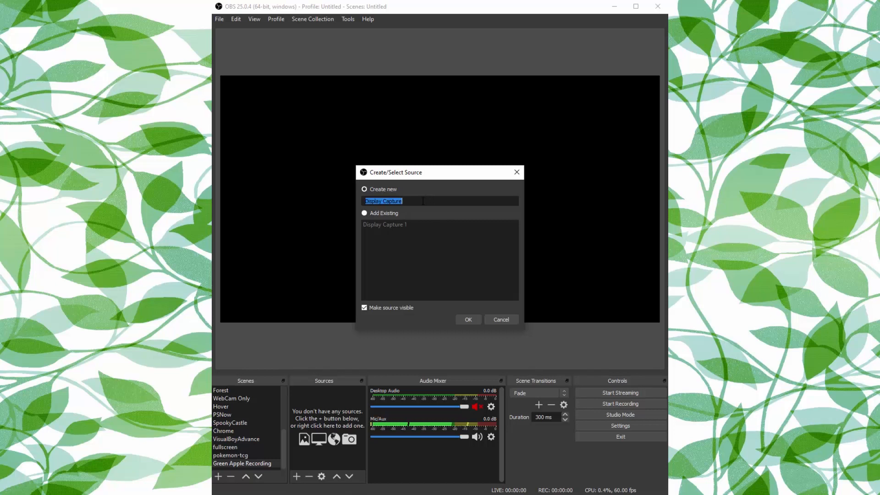
text(Book Capture)
key(Return)
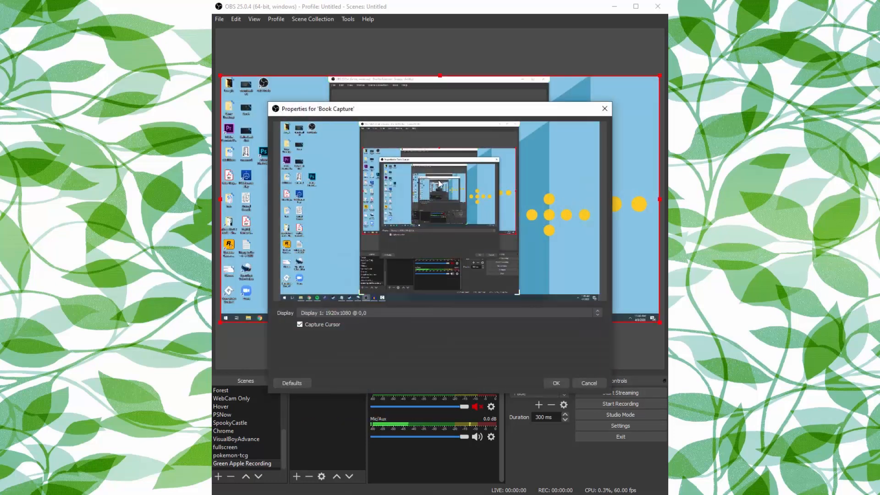
mouse_move(493, 108)
mouse_down()
mouse_move(449, 120)
mouse_move(485, 78)
mouse_move(479, 157)
mouse_move(480, 117)
mouse_up()
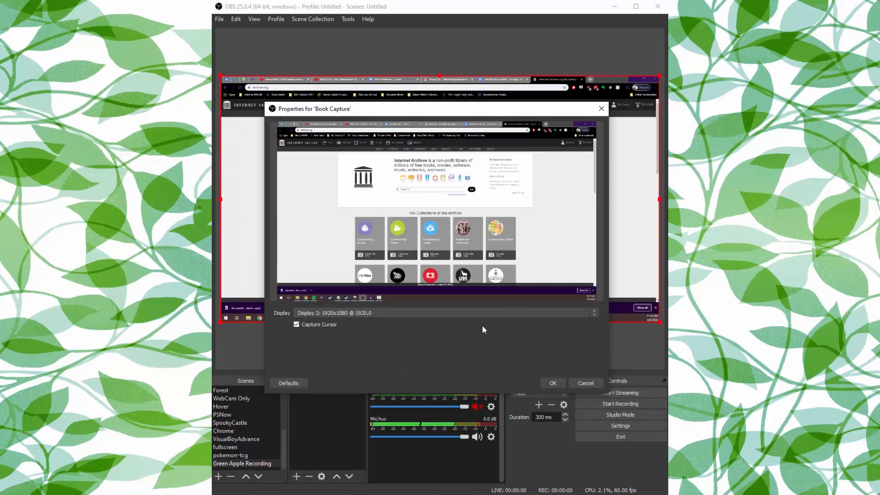
click(548, 383)
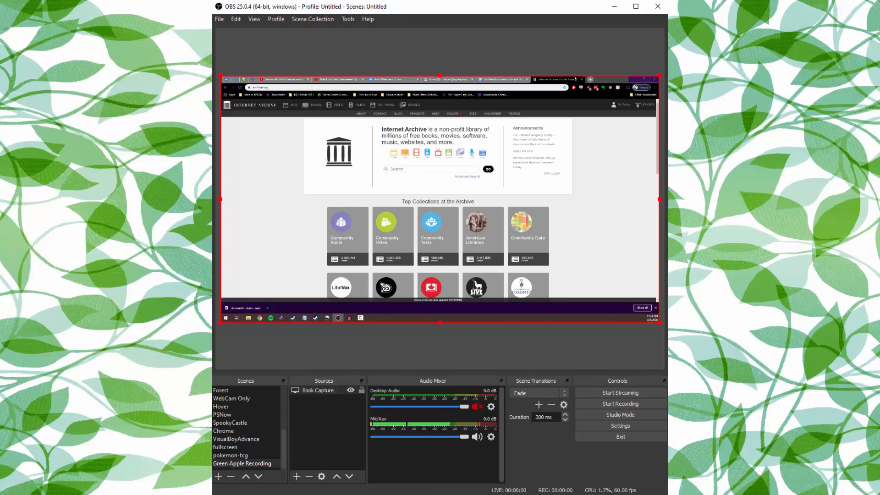
Try out the display capture by searching Google for "shark" in a new browser tab, and close that tab
click(590, 80)
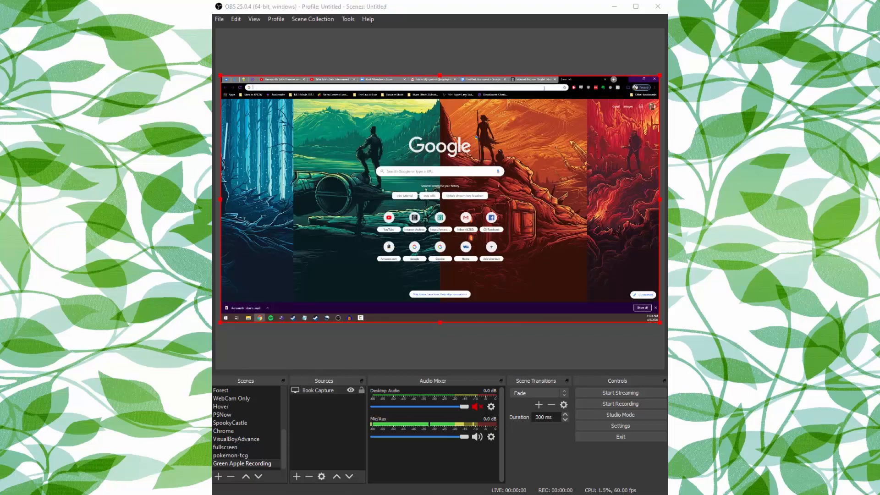
text(shark)
key(Return)
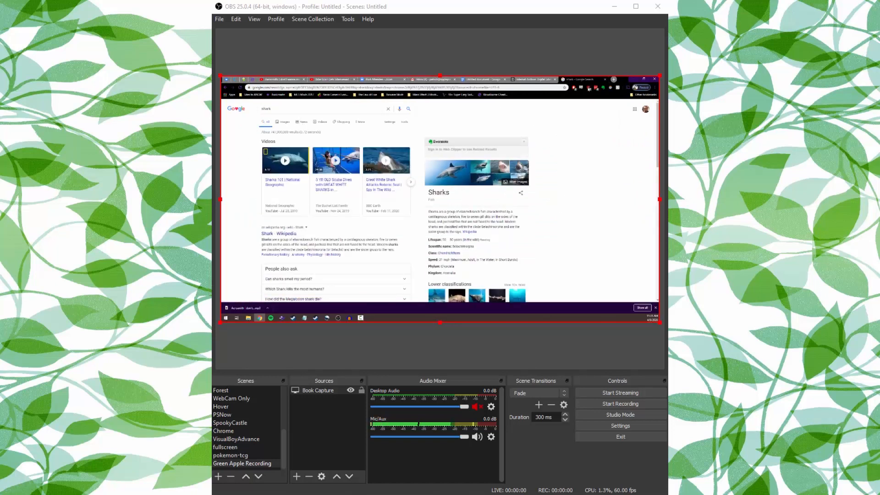
click(604, 79)
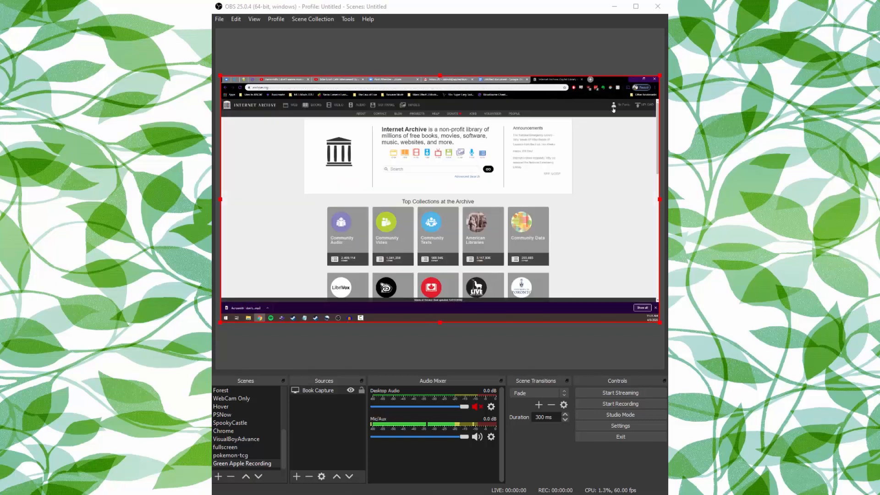
Open "Don't Let the Pigeon Drive the Bus" from the Internet Archive account's loans and go to its front cover
click(613, 107)
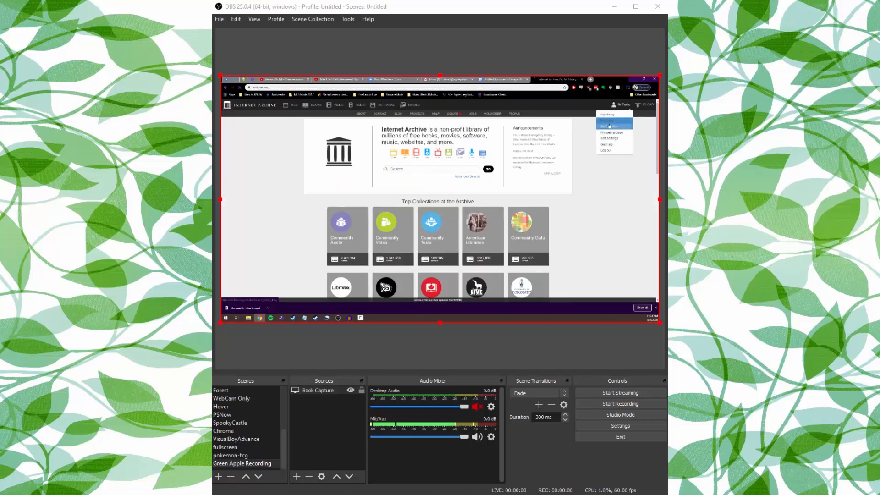
click(609, 121)
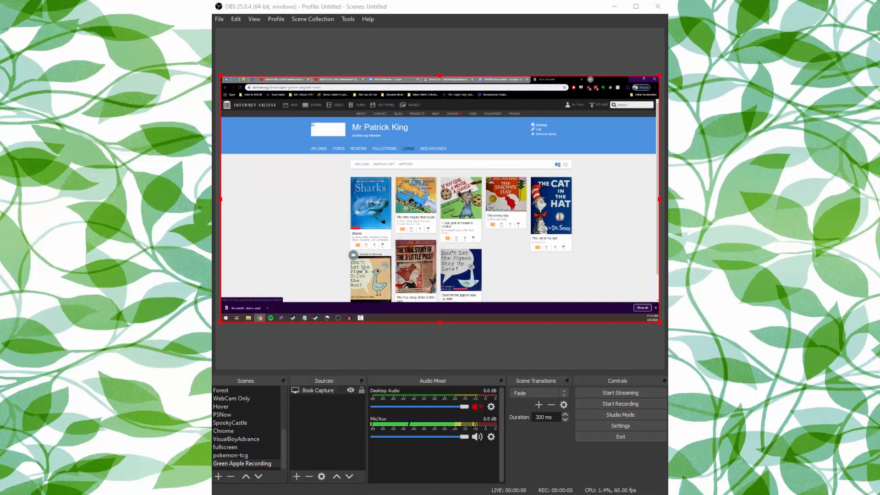
click(361, 273)
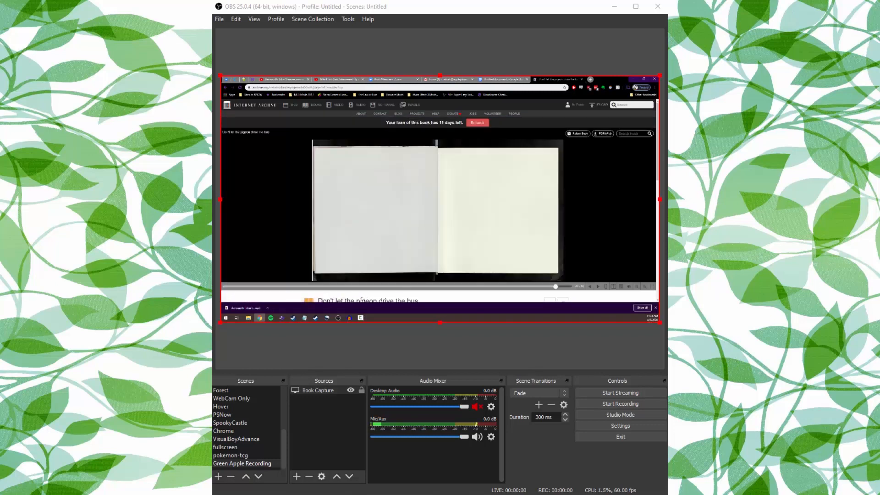
drag(556, 286, 223, 287)
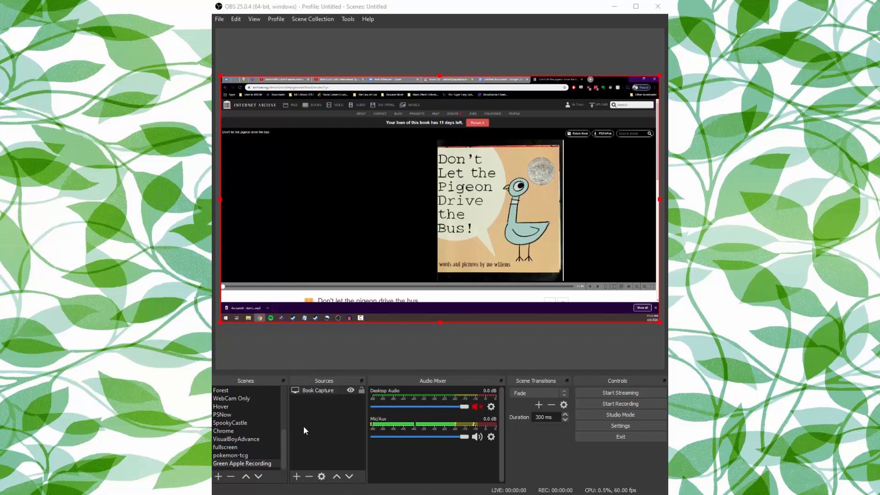
Add a new Video Capture Device source named "Webcam" to the scene
click(297, 478)
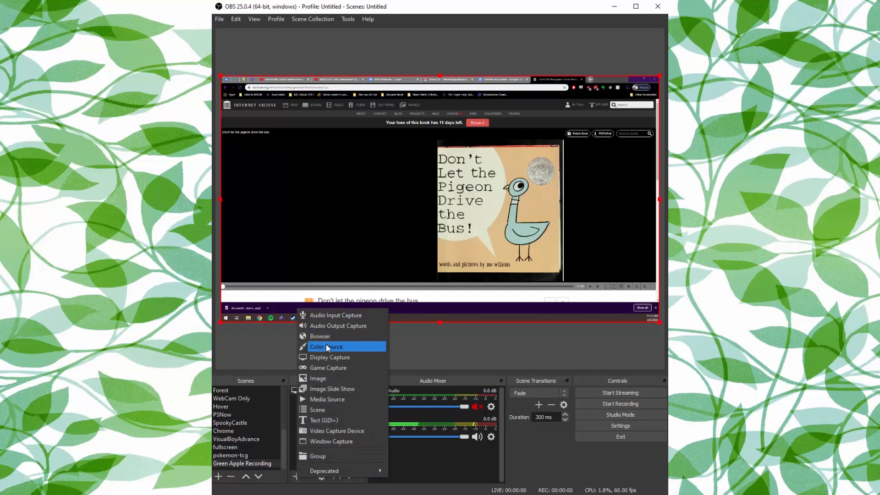
click(370, 430)
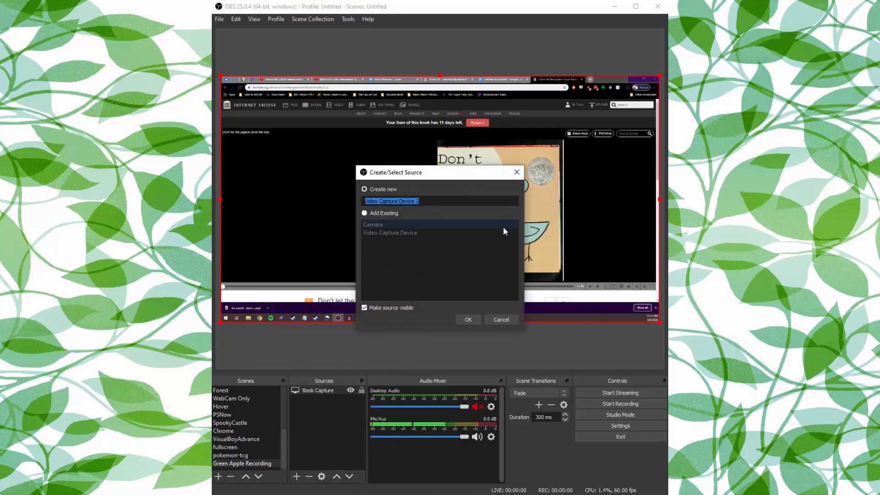
text(Webcam)
key(Return)
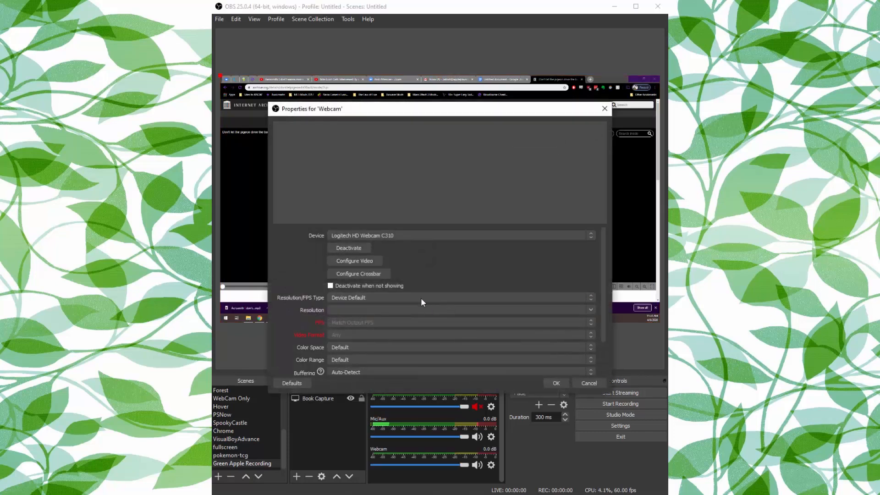
Use the Logitech HD Webcam C310 as the Webcam source's device, activate it and accept the properties
click(456, 235)
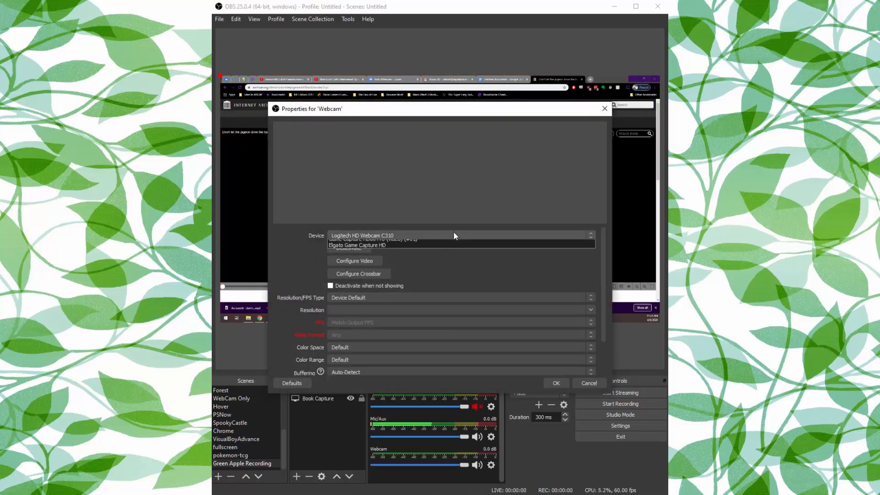
click(436, 243)
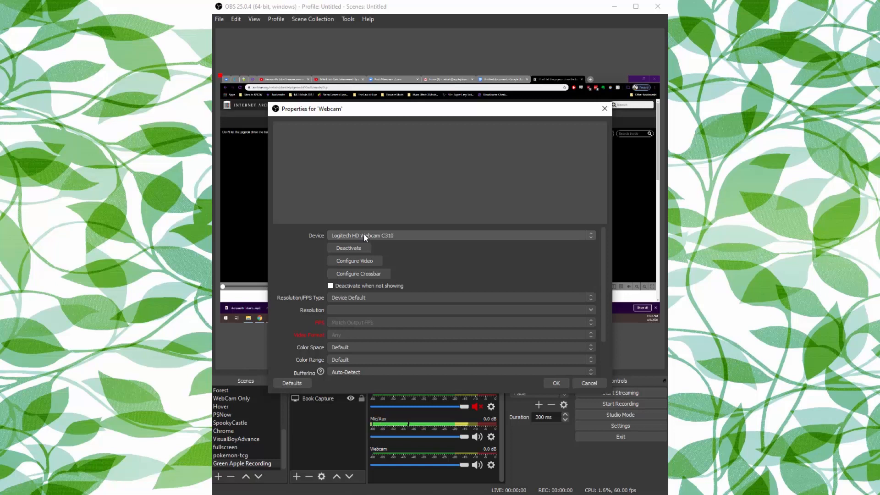
click(358, 248)
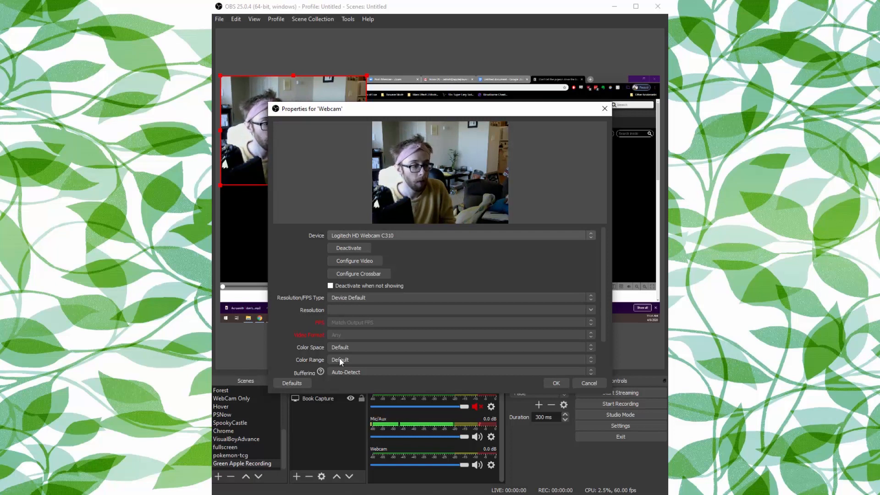
key(space)
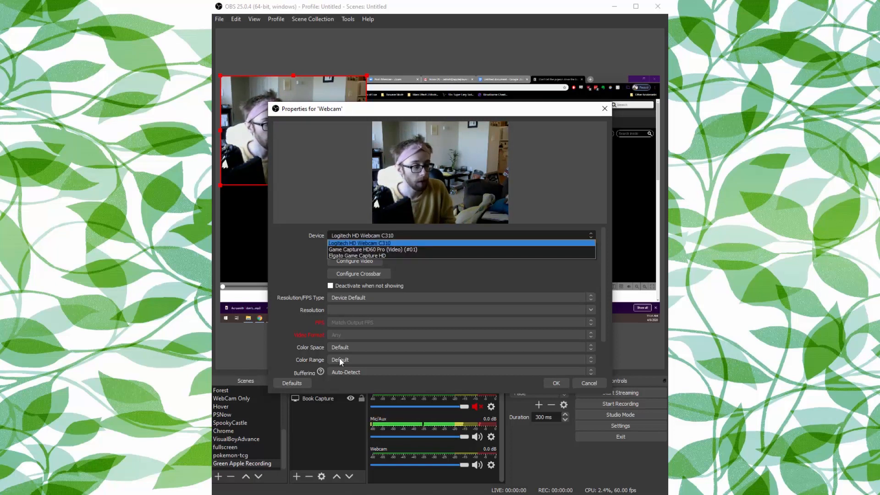
key(Escape)
key(space)
key(Escape)
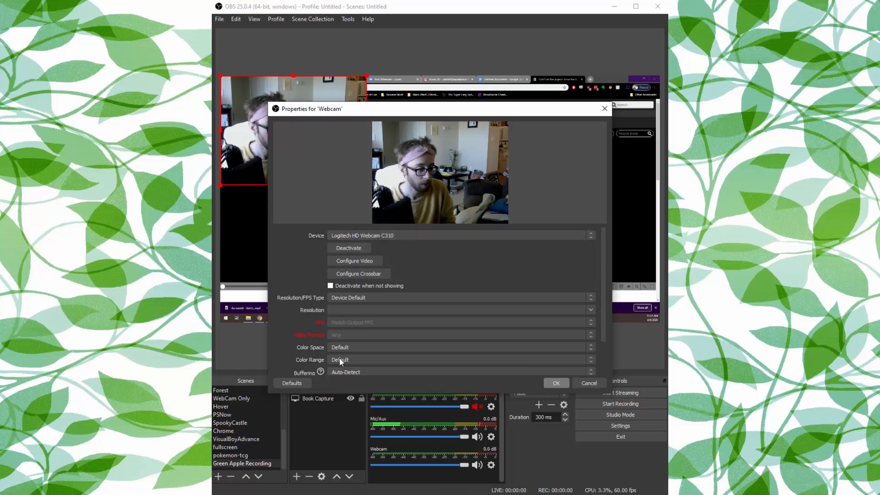
key(Return)
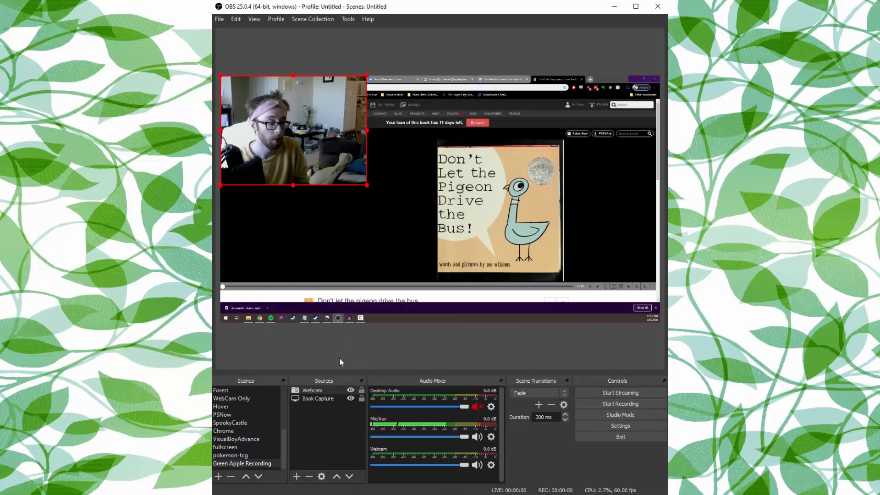
Shrink the webcam picture and place it in the lower-right corner of the canvas, clear of the book cover
mouse_move(293, 130)
mouse_down()
mouse_move(451, 223)
mouse_move(599, 284)
mouse_move(450, 217)
mouse_move(570, 260)
mouse_up()
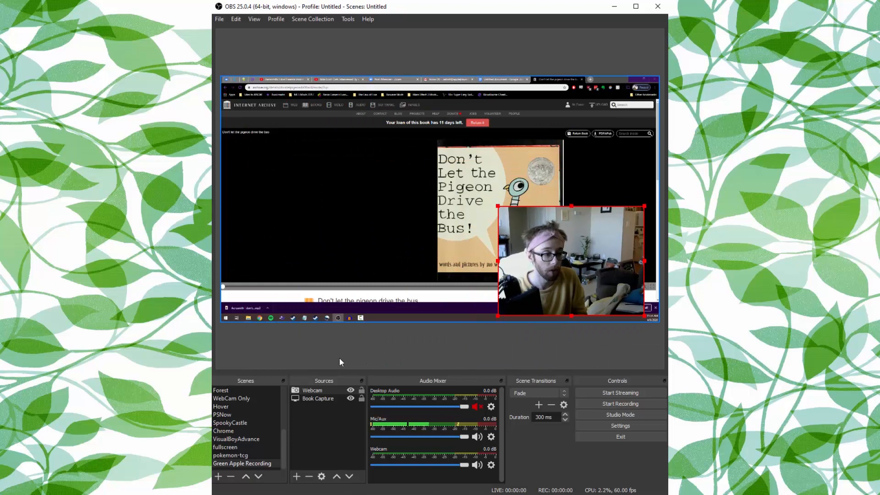
drag(498, 206, 554, 248)
mouse_move(599, 282)
mouse_down()
mouse_move(614, 285)
mouse_move(615, 297)
mouse_move(614, 289)
mouse_up()
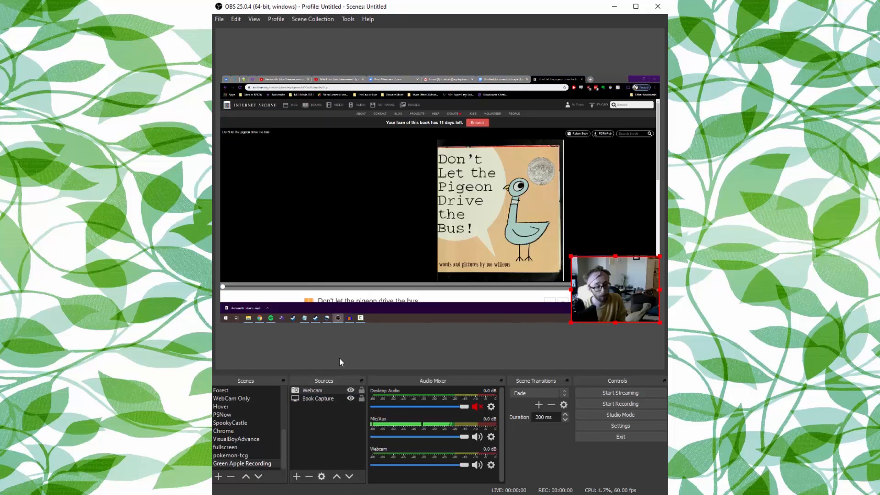
Hide the Webcam source and show it again, and mute its audio in the mixer
key(space)
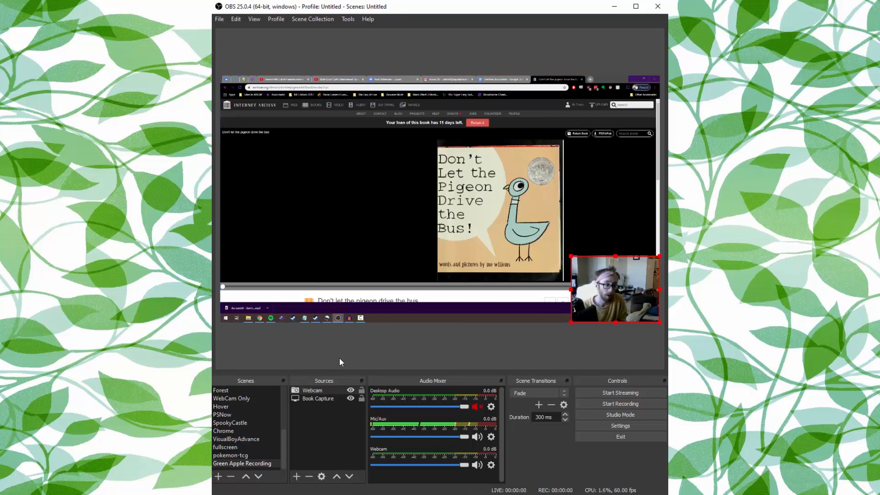
key(space)
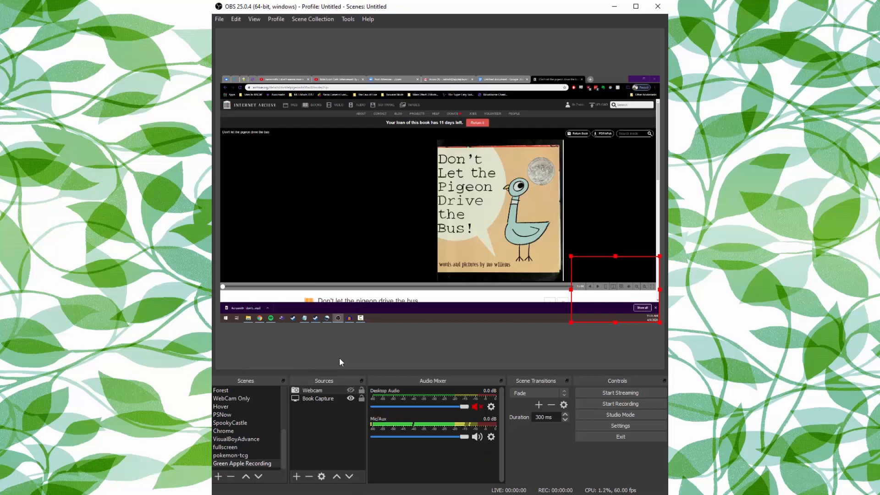
key(space)
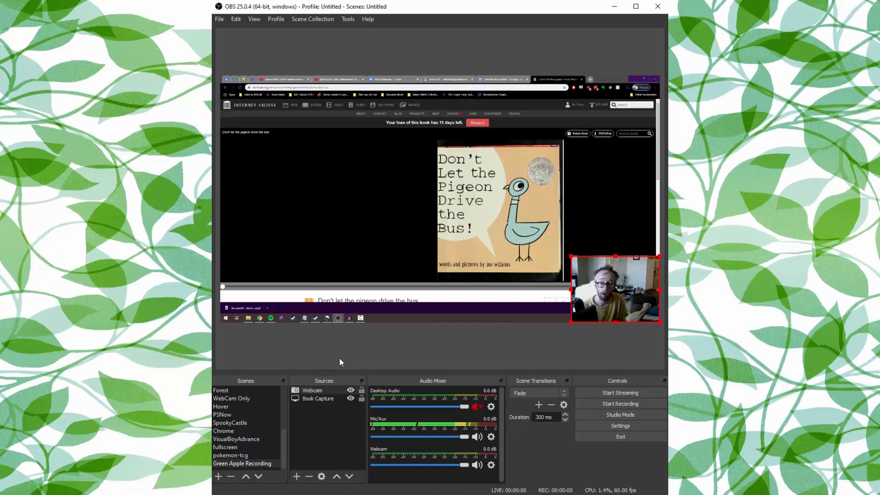
key(ctrl+m)
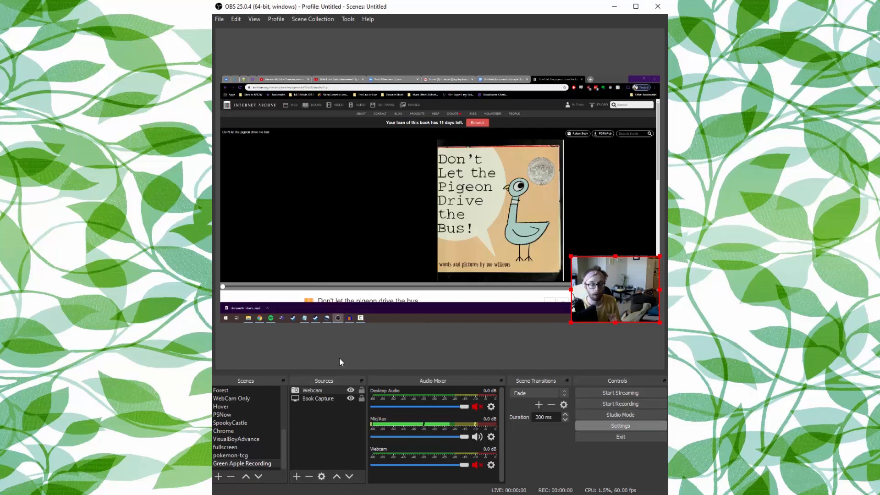
Choose the Desktop folder as the recording path in the advanced output settings and accept the settings
click(620, 425)
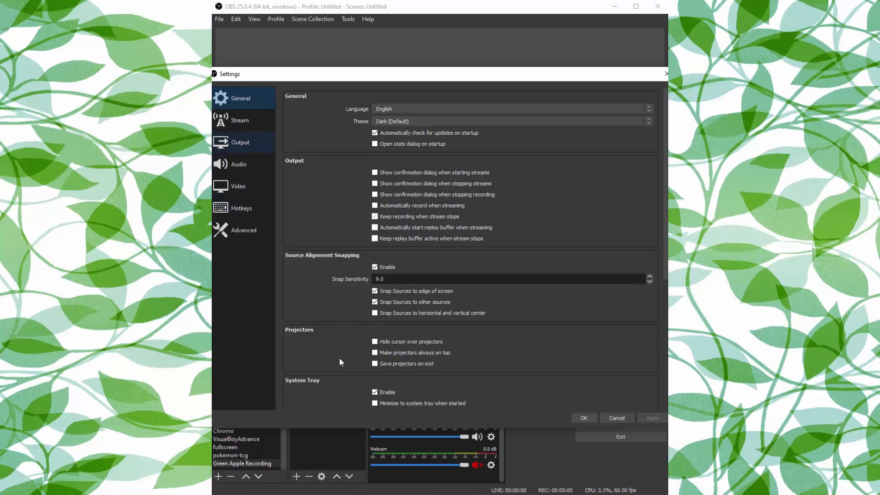
click(243, 142)
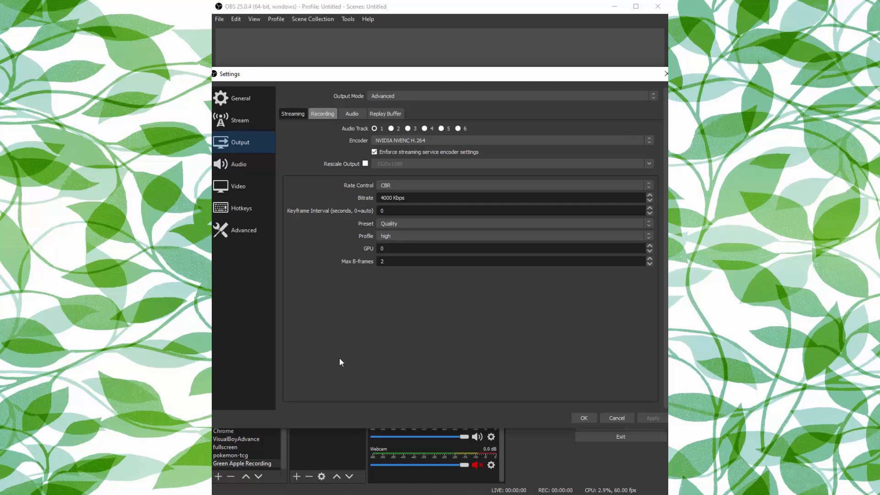
click(323, 114)
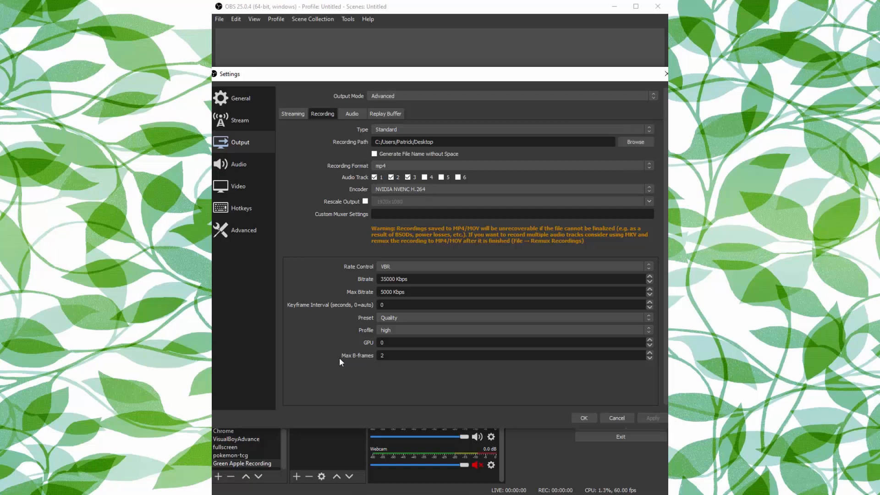
click(634, 142)
click(240, 278)
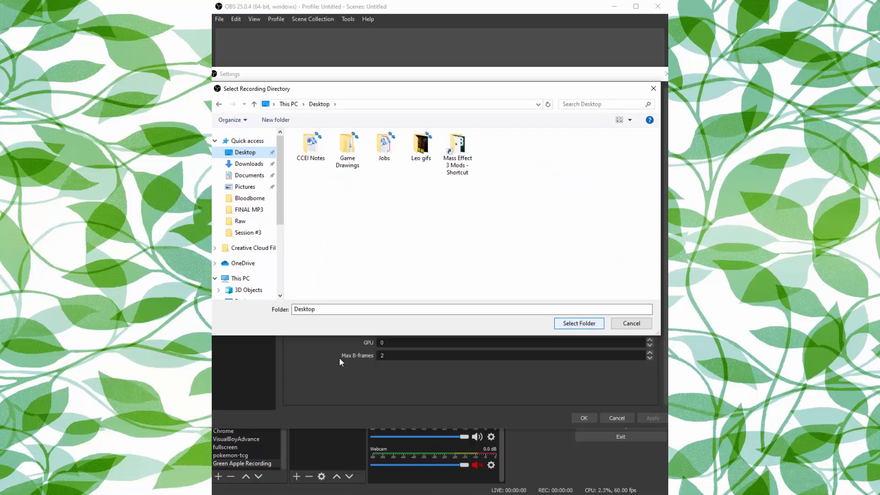
key(Return)
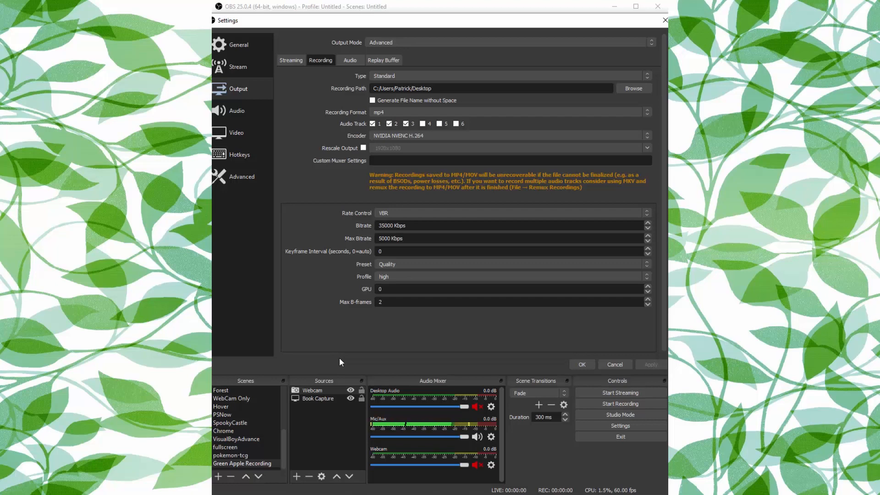
key(Return)
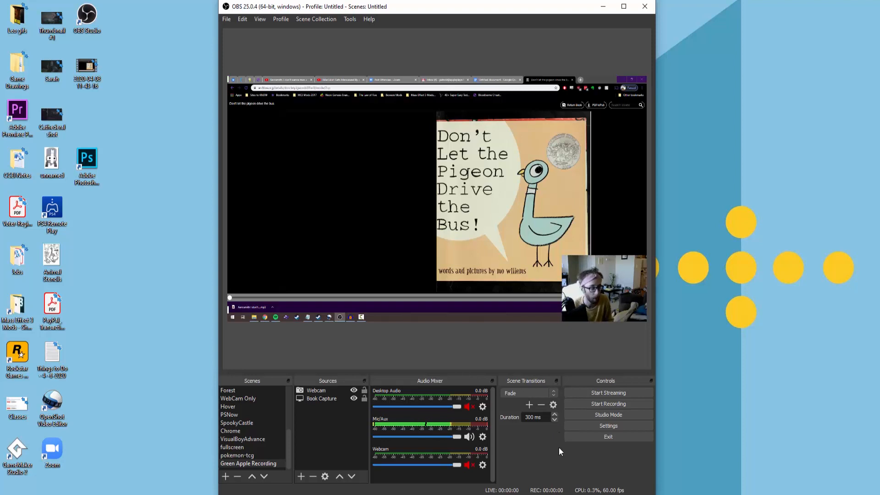
Record a short test clip, paging two spreads forward in the book and back to the cover before stopping the recording
click(345, 399)
click(342, 414)
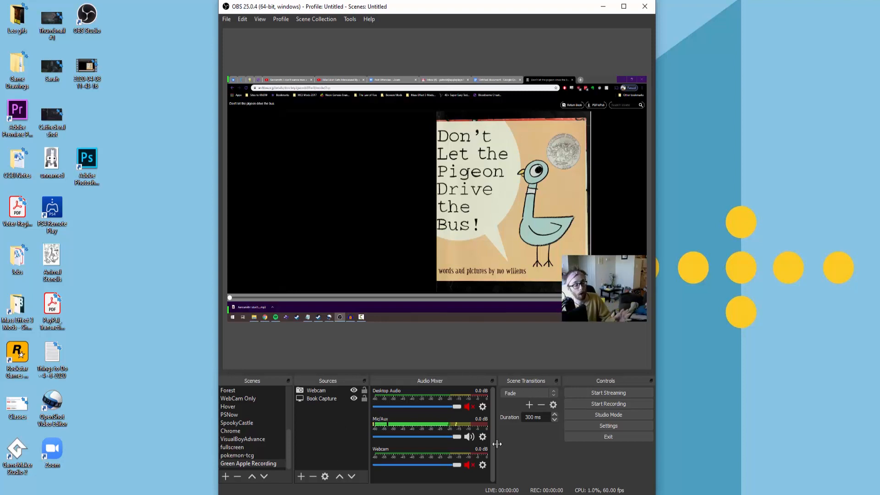
click(608, 403)
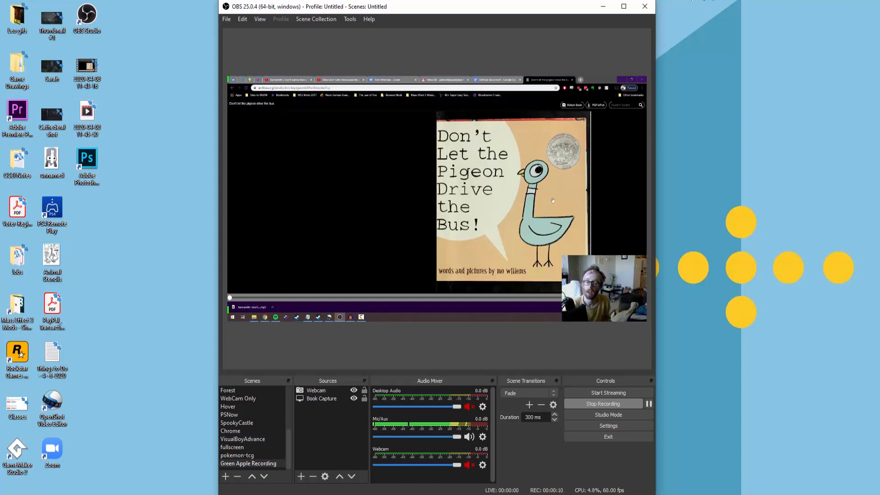
key(Right)
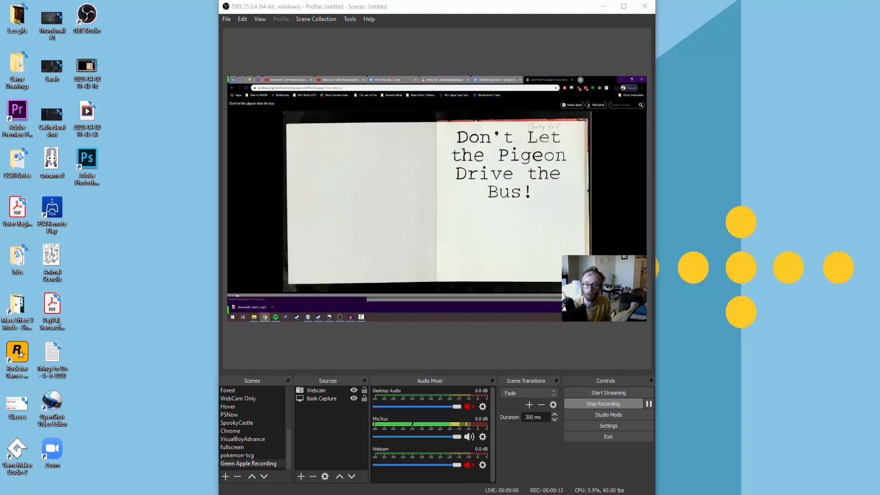
key(Right)
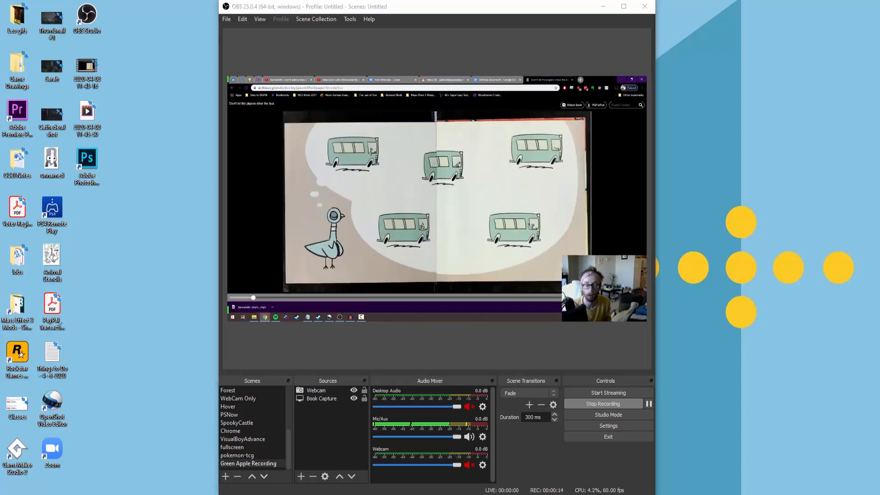
key(Left)
key(Left)
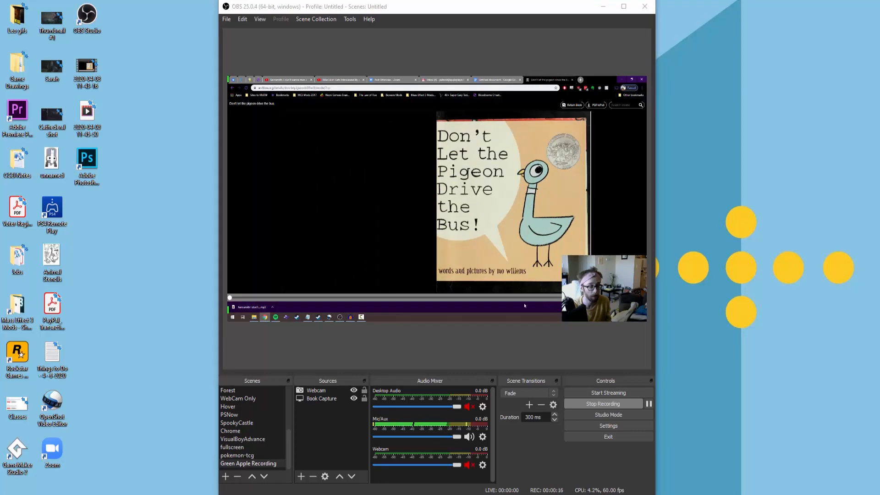
click(622, 405)
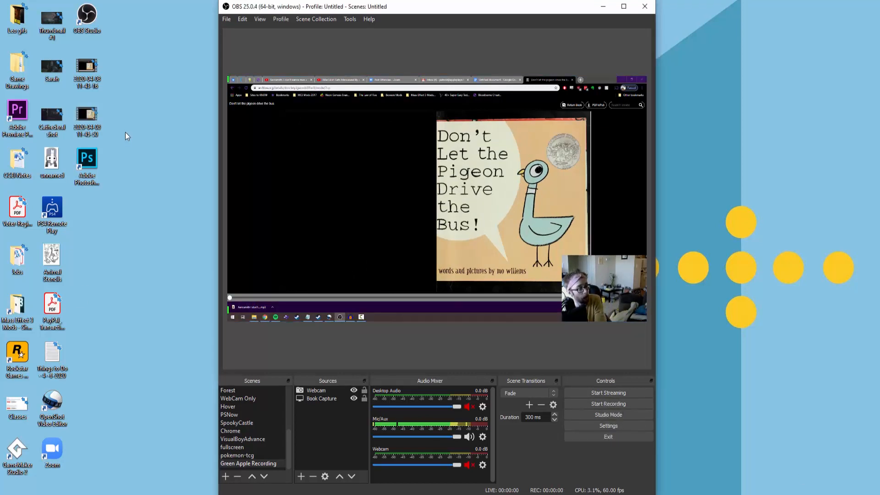
Play the new test recording from the desktop, skip through it to near its end, and close the video player
click(97, 123)
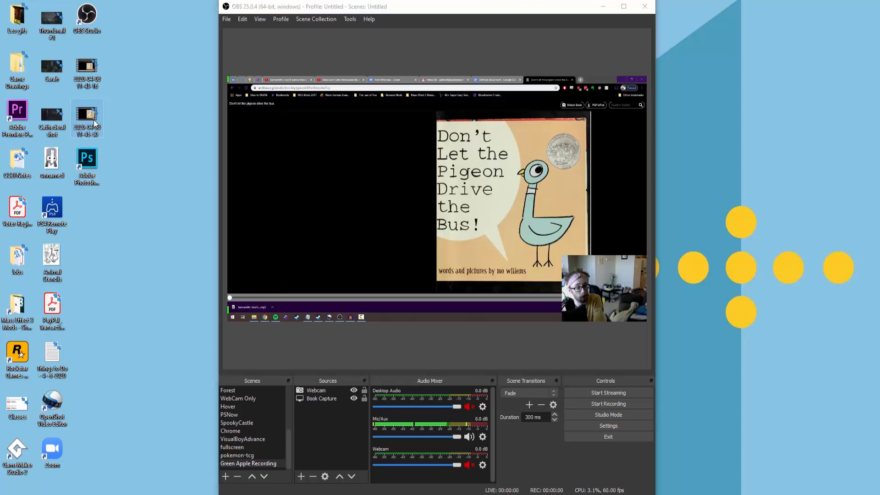
double_click(95, 124)
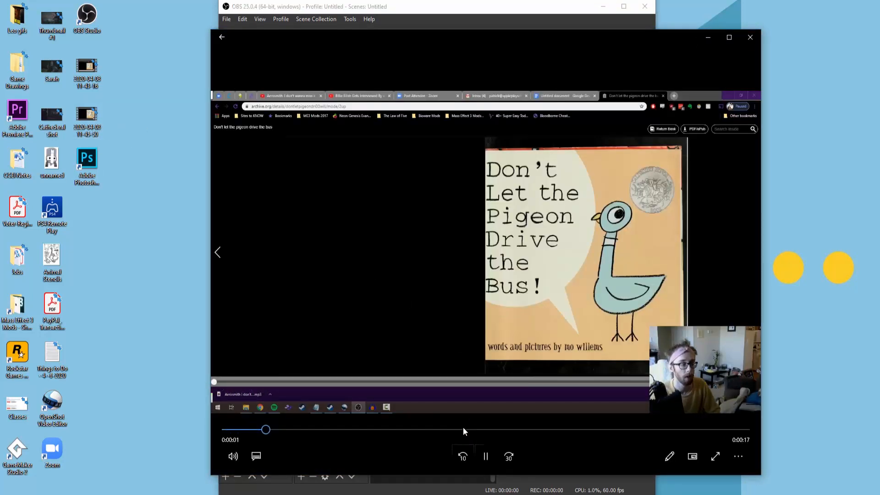
click(456, 429)
click(505, 429)
click(609, 431)
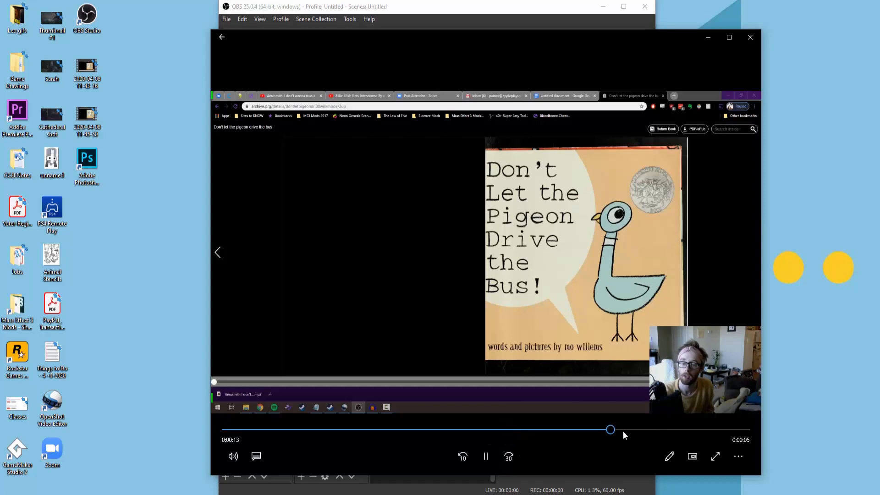
click(708, 429)
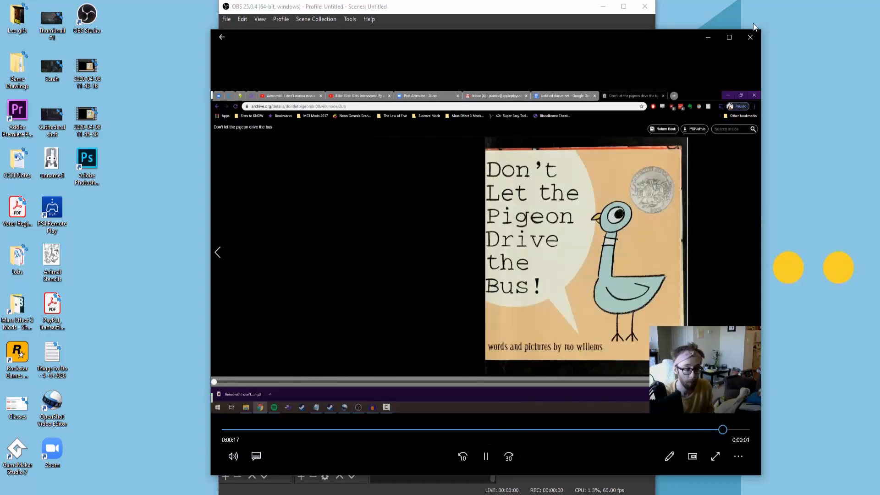
click(750, 37)
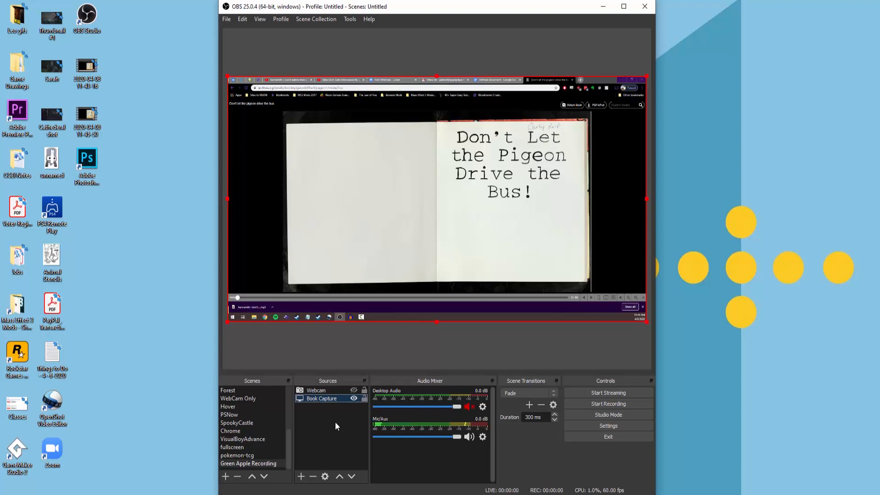
Add a Crop/Pad filter named "Book Crop" to the Book Capture source
right_click(330, 400)
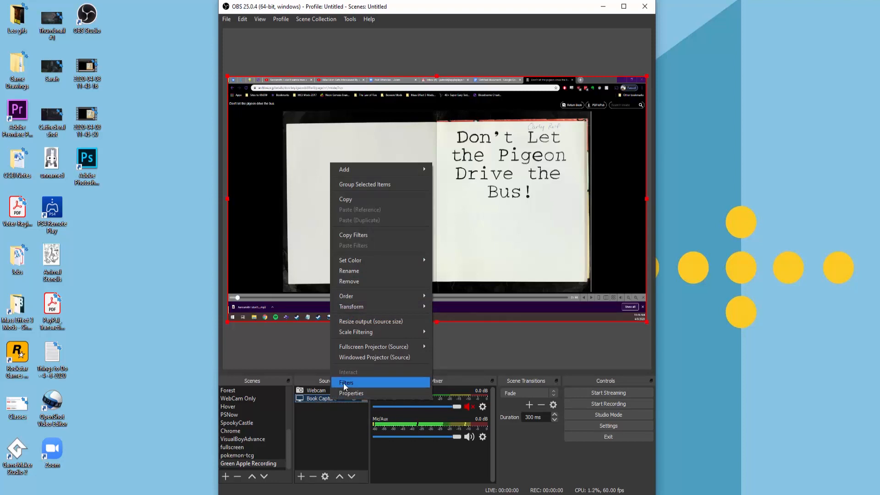
click(343, 383)
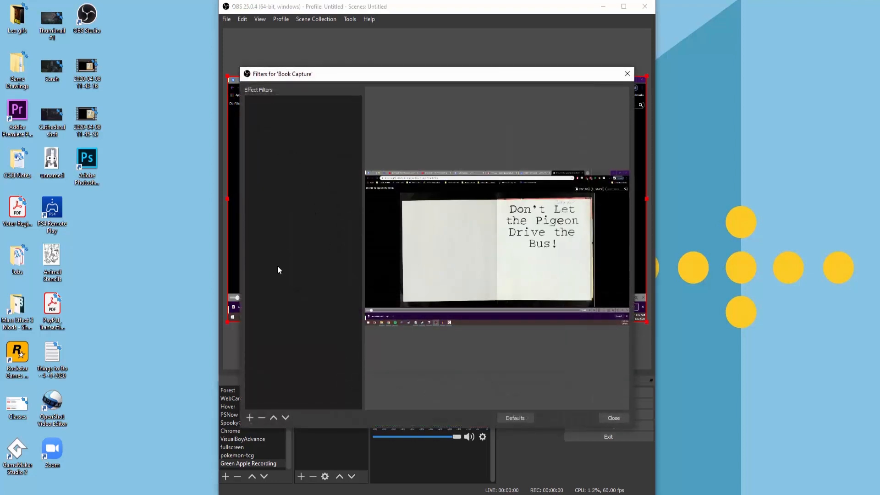
right_click(329, 219)
mouse_move(339, 229)
click(248, 417)
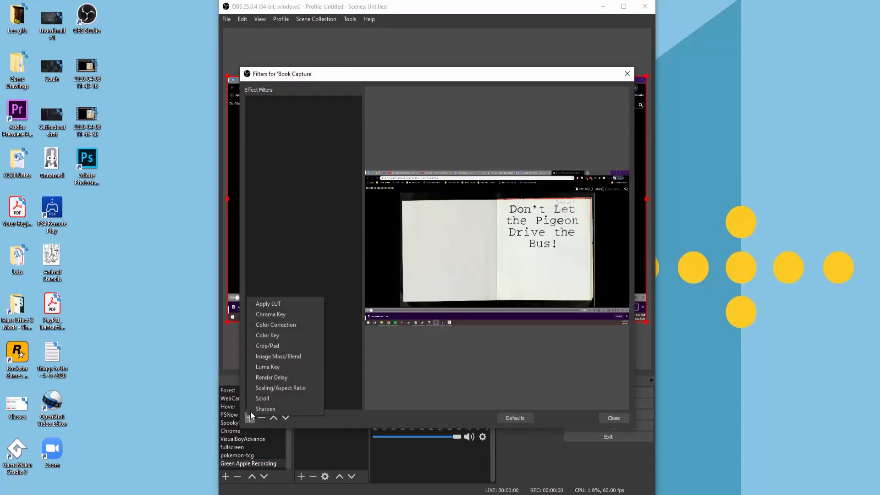
click(296, 344)
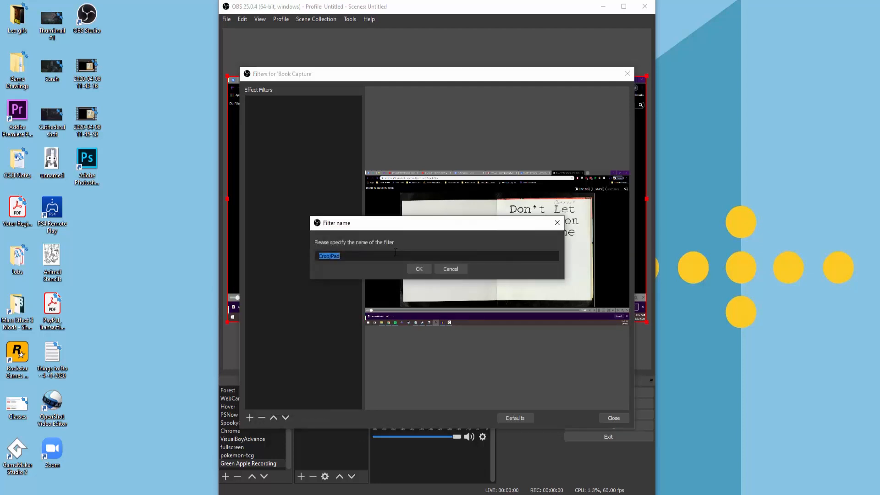
text(Croppin)
key(BackSpace)
key(BackSpace)
key(BackSpace)
text(Book Crop)
key(Return)
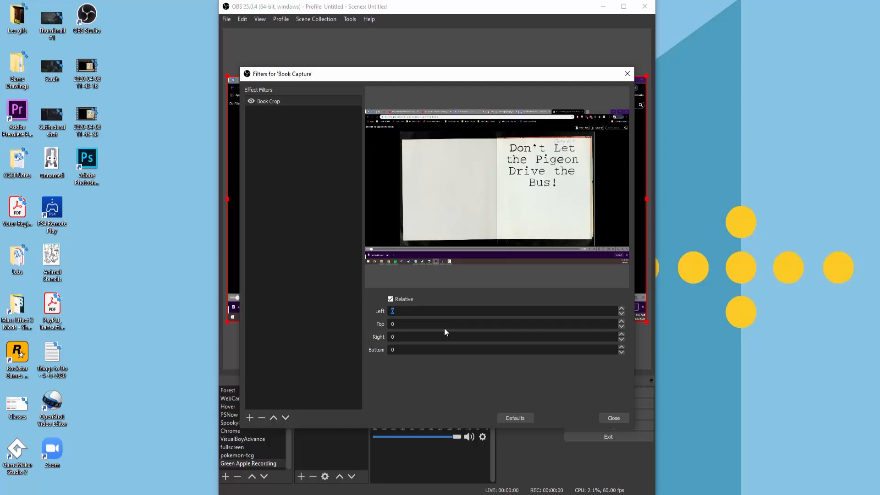
Try left crop values of 300 and 250 in the Book Crop filter and settle on 270
text(300)
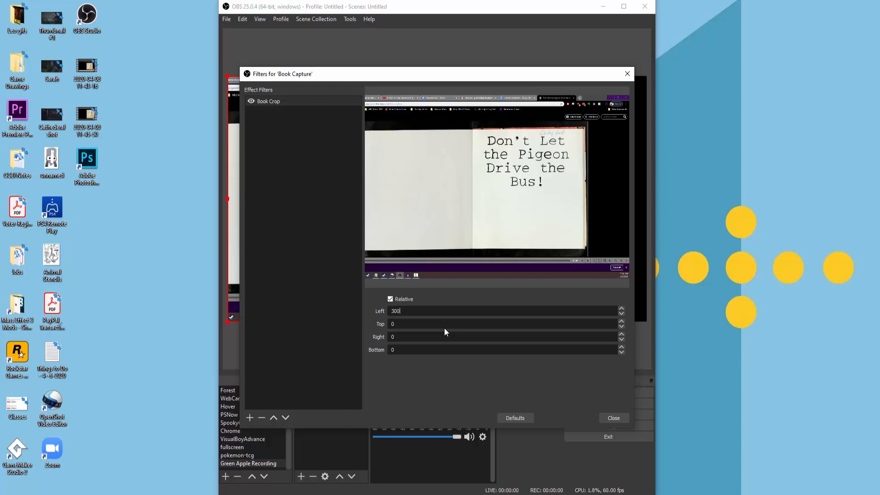
key(BackSpace)
key(BackSpace)
key(BackSpace)
text(250)
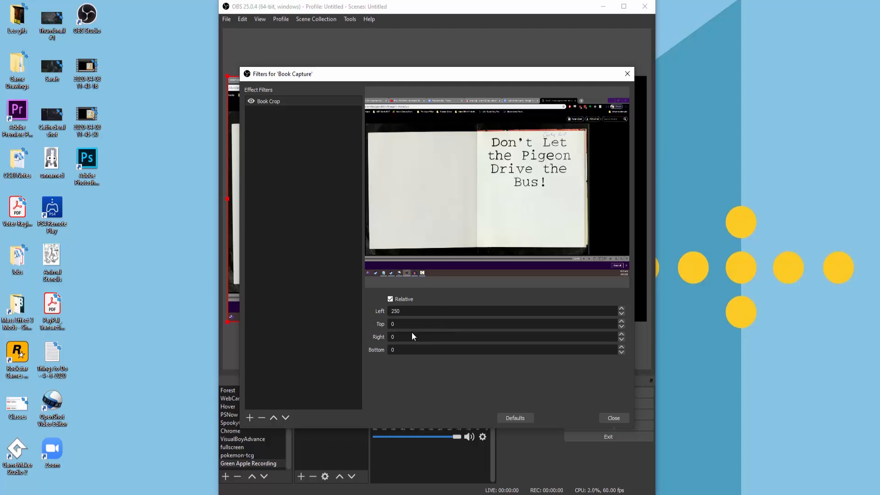
key(Tab)
double_click(394, 310)
text(270)
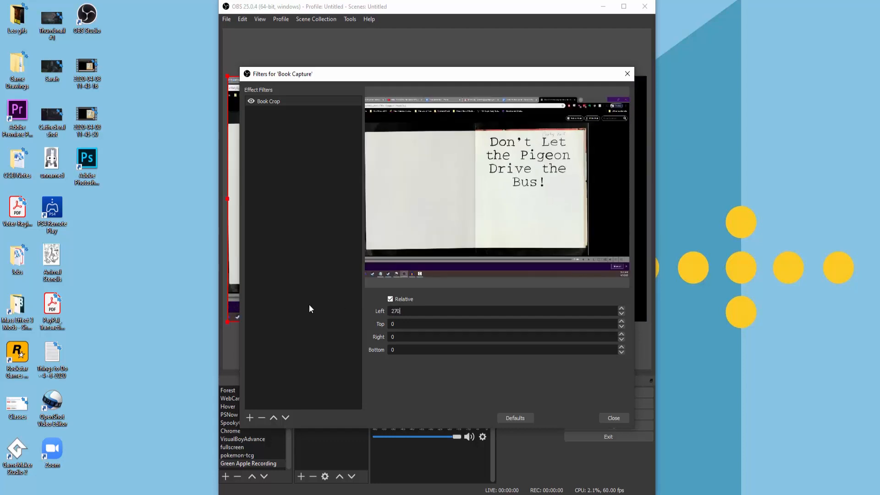
Set the Book Crop filter's top crop to 200 and its right crop to 250
key(Tab)
text(200)
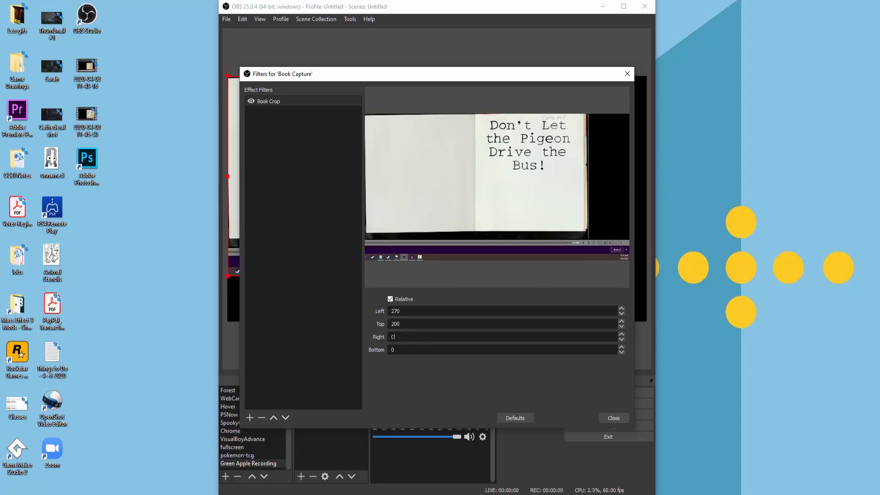
text(200)
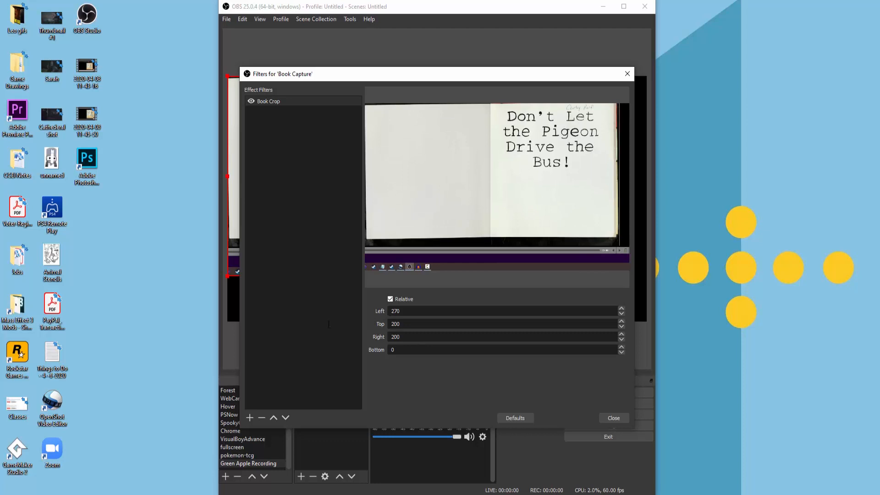
drag(422, 338, 328, 323)
text(2)
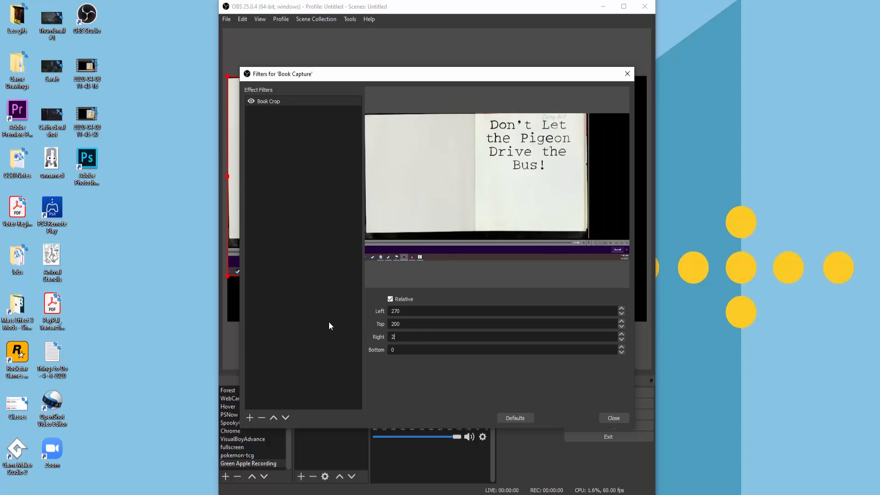
text(20)
key(BackSpace)
key(BackSpace)
text(50)
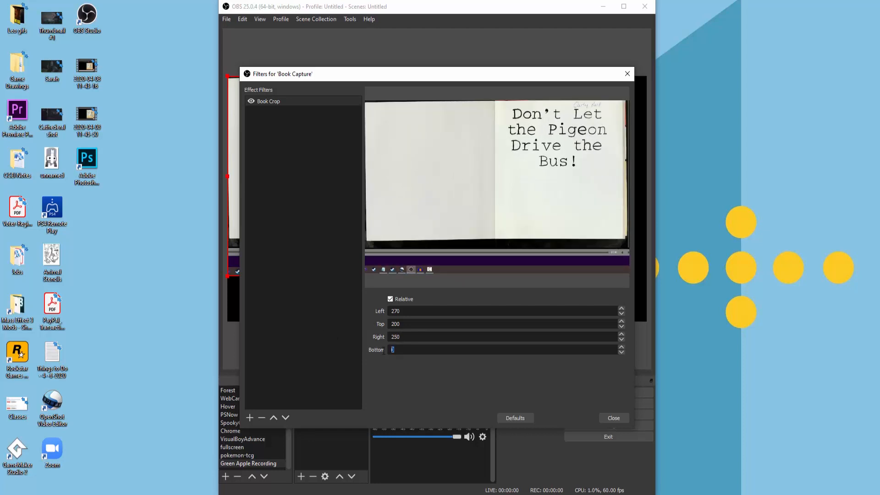
Set the Book Crop filter's bottom crop to 190 and close the filters window
text(200)
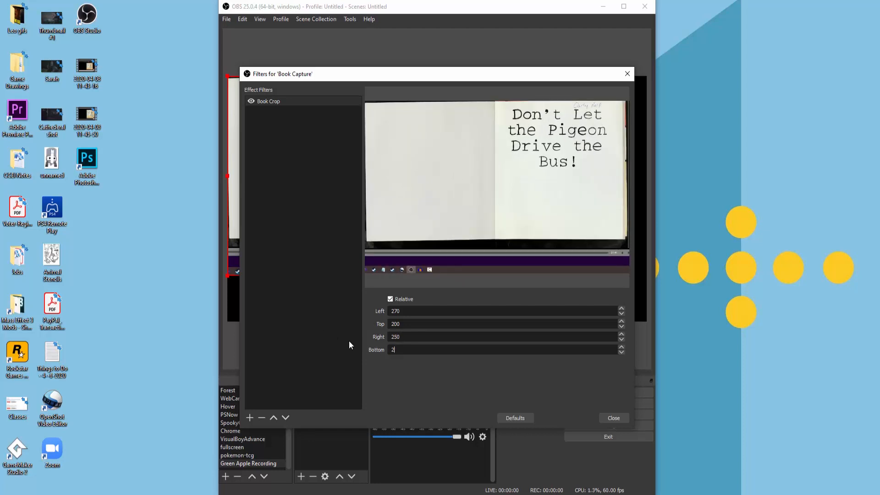
key(BackSpace)
key(BackSpace)
key(BackSpace)
text(190)
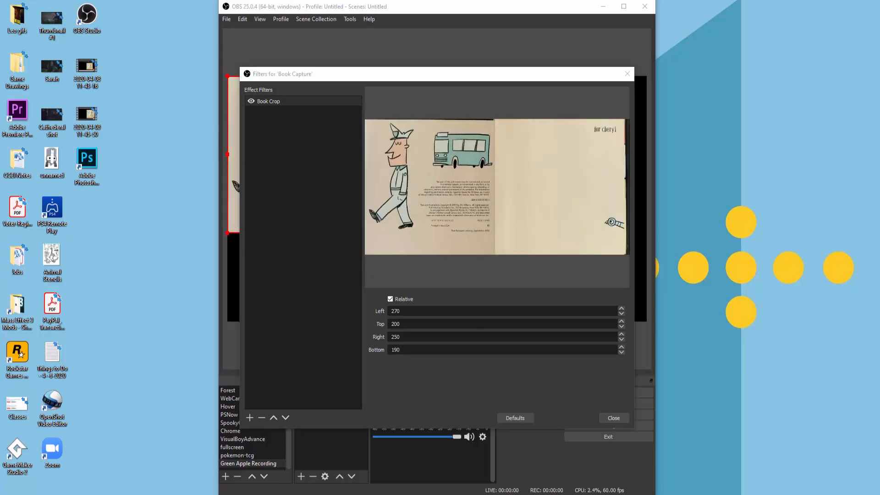
click(612, 420)
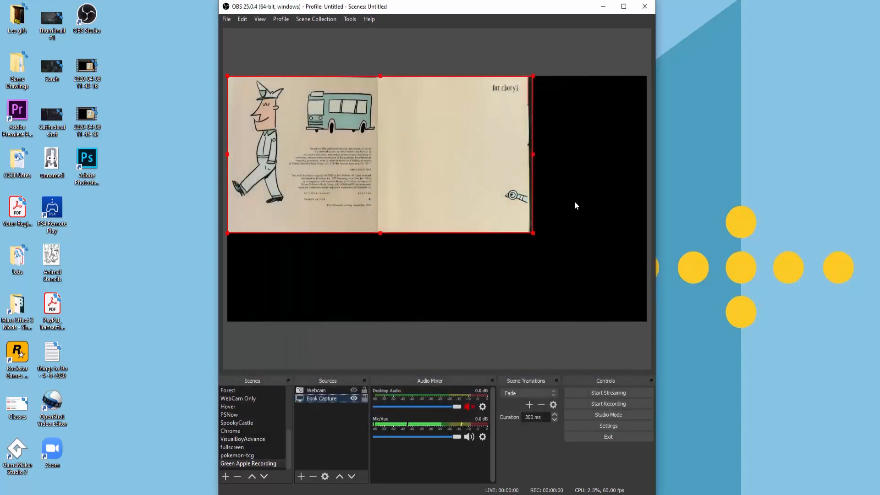
Enlarge the cropped Book Capture to the canvas width, centre it vertically, and show the Webcam source over it
drag(532, 233, 627, 298)
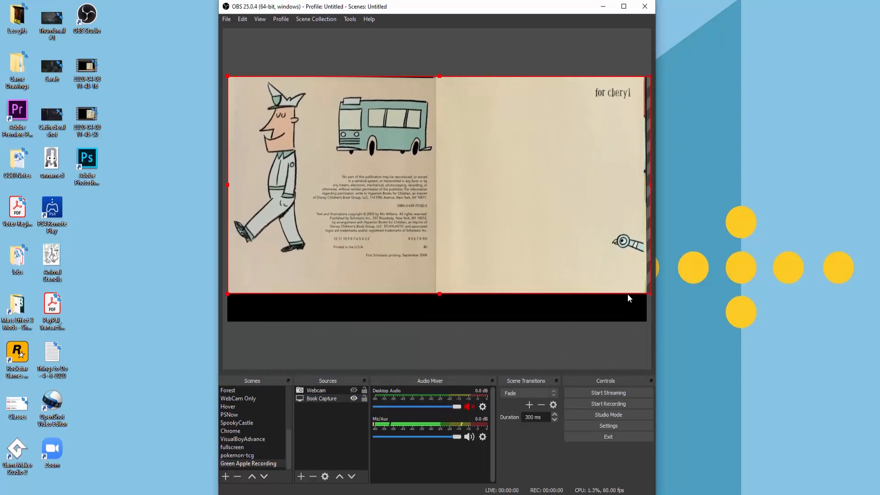
drag(544, 172, 541, 185)
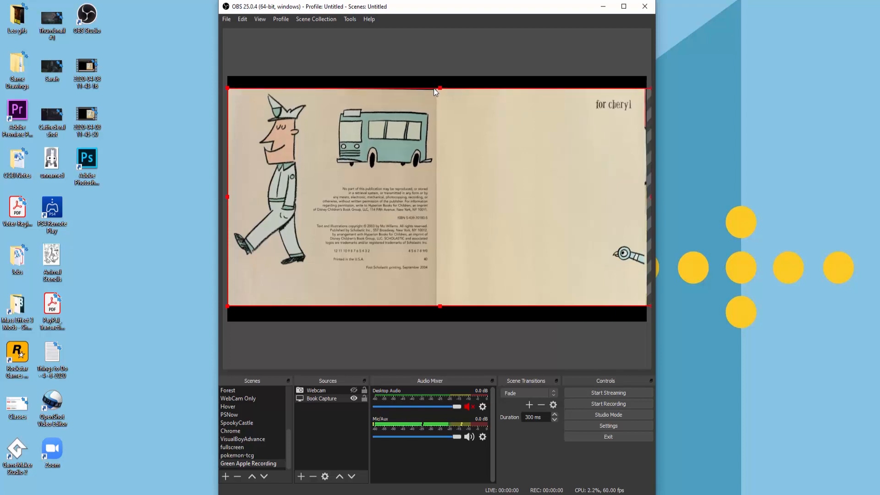
click(353, 390)
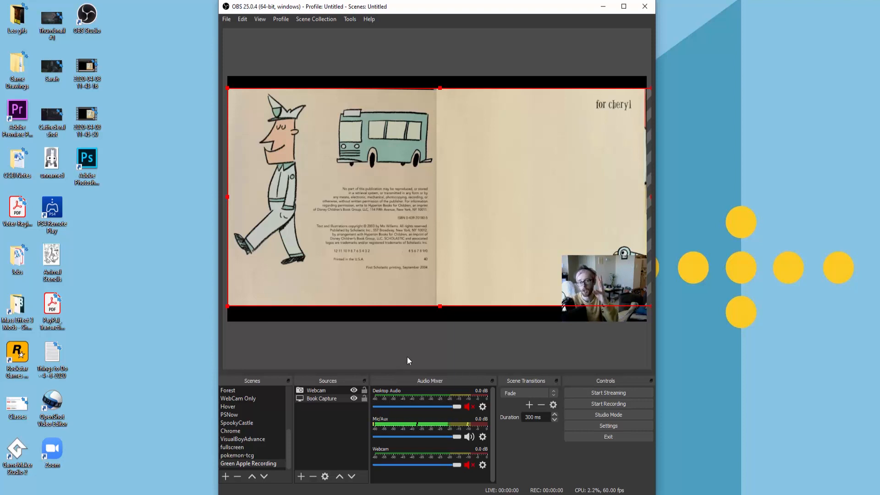
Add a new Image source named Background to the Green Apple Recording scene
click(341, 433)
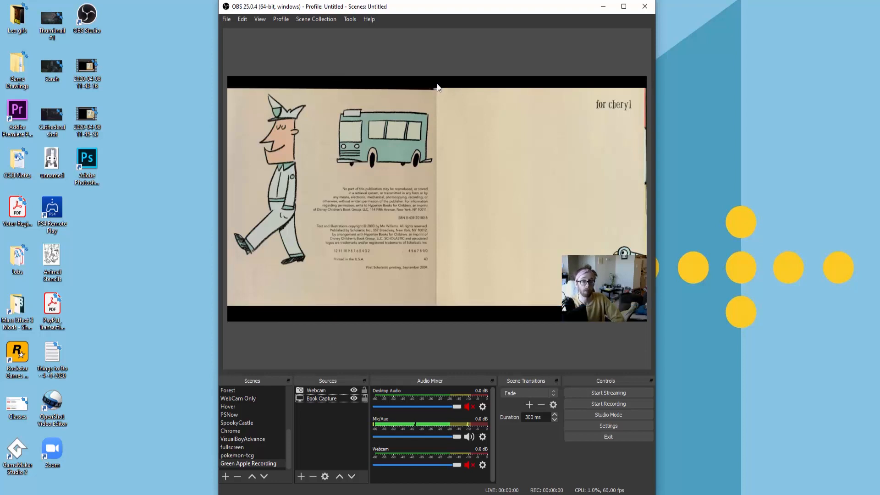
click(301, 476)
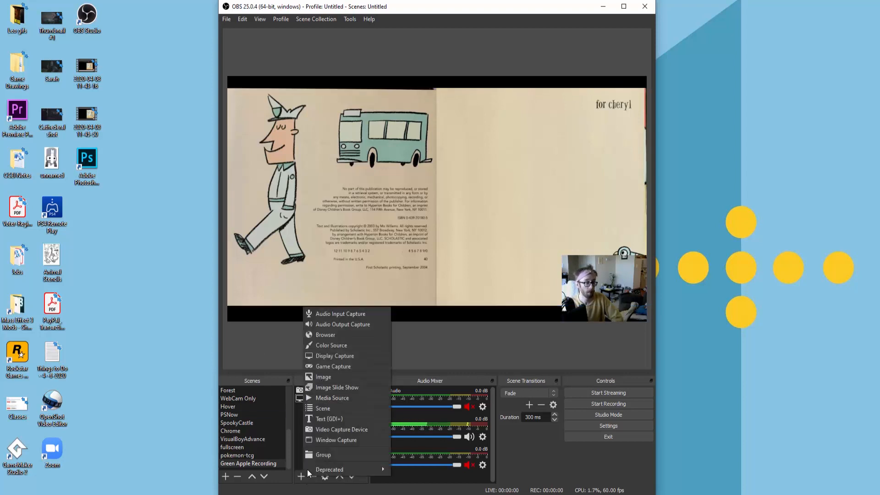
click(344, 376)
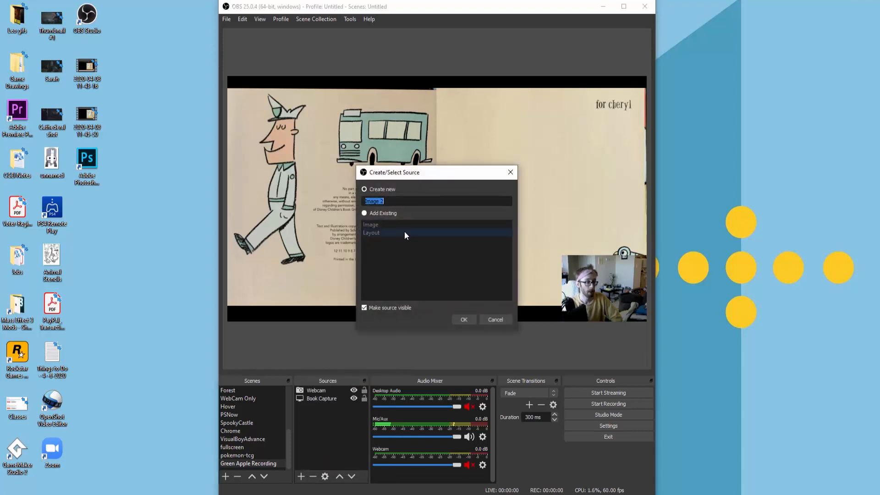
text(Backgro)
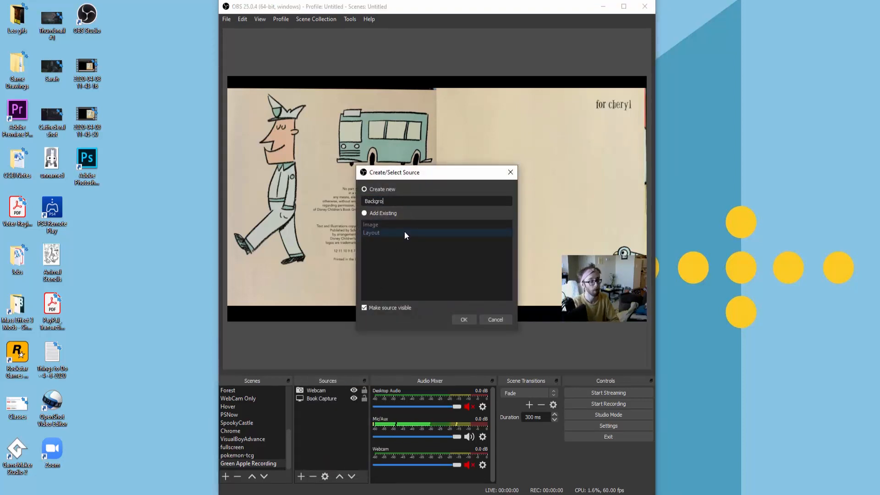
text(und)
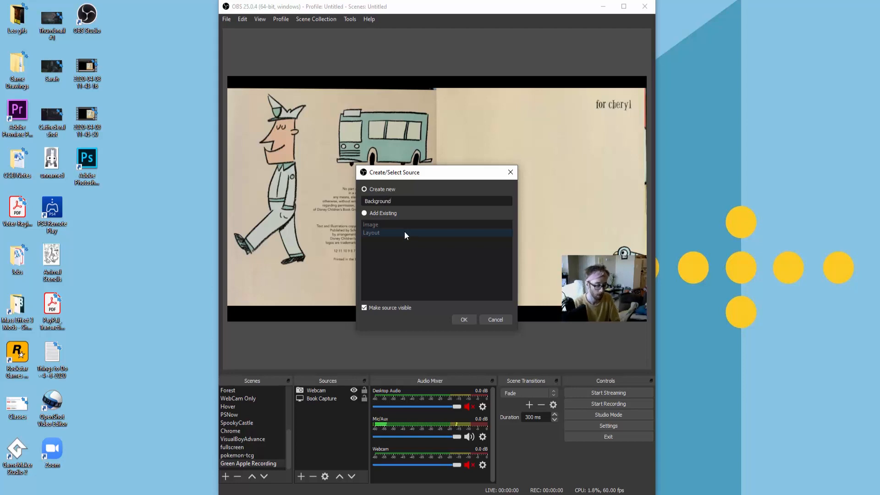
key(Return)
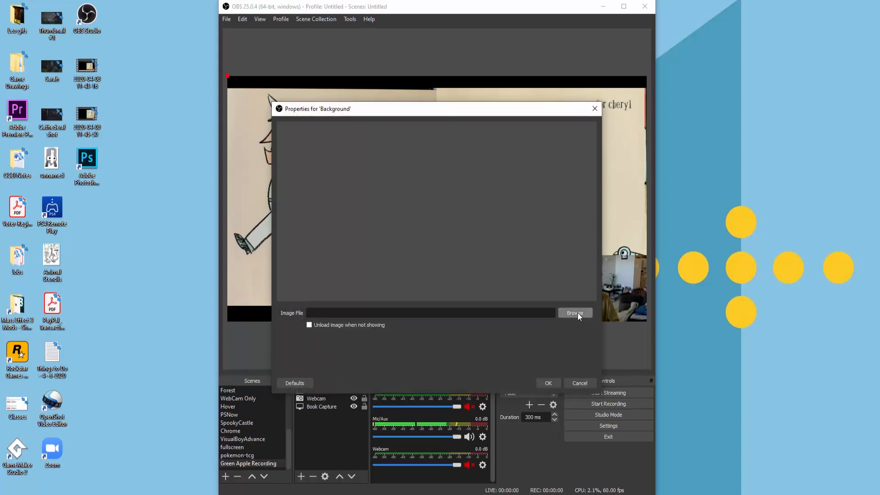
Load the Ep 1 image from the Outlast 2 Backgrounds folder on drive G into the Background source and confirm its properties
click(575, 313)
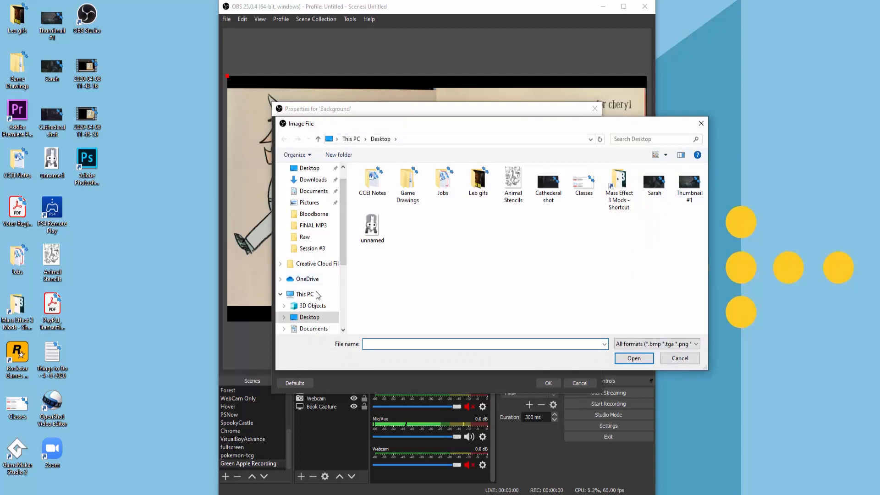
scroll(308, 298, down, 1)
scroll(308, 297, down, 2)
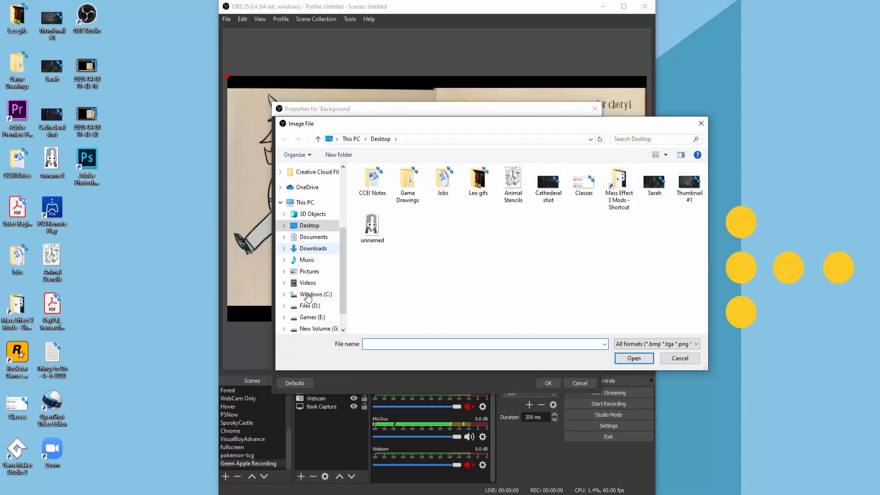
scroll(327, 298, down, 1)
click(326, 297)
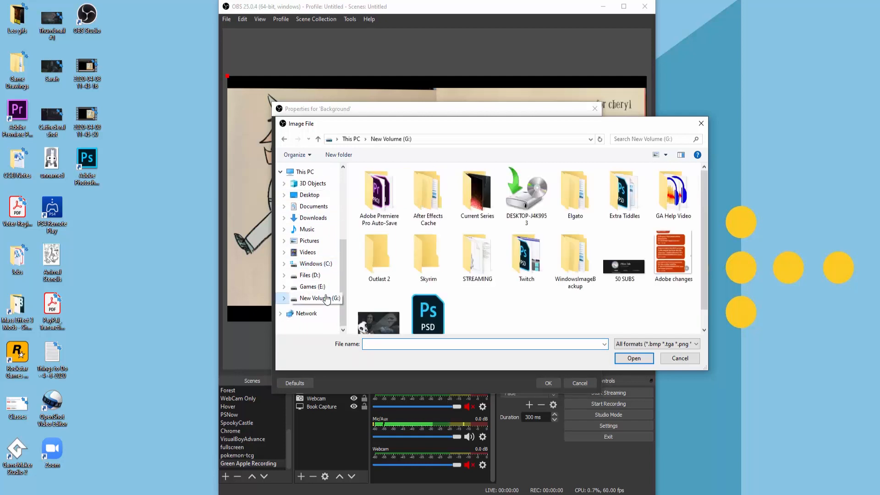
double_click(628, 202)
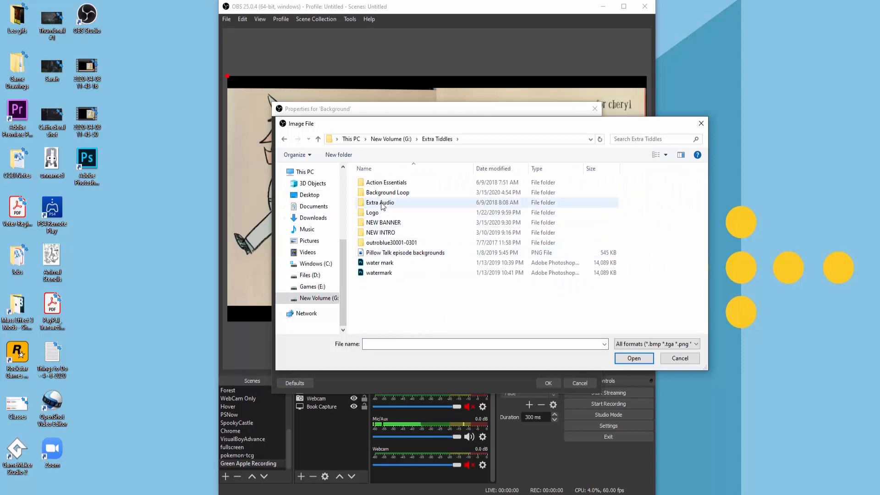
click(391, 139)
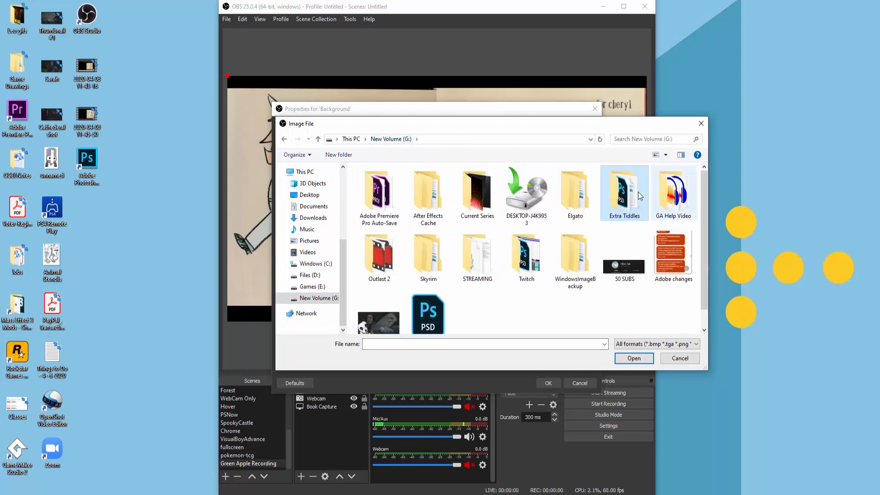
double_click(391, 259)
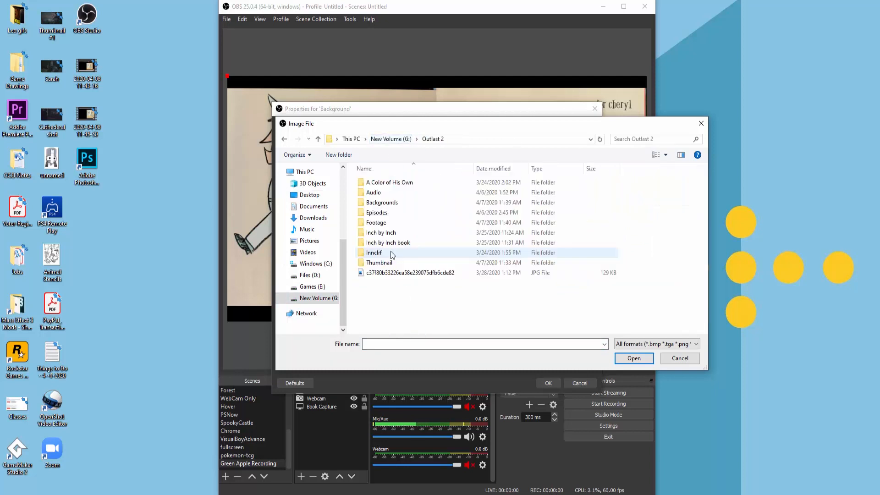
double_click(381, 202)
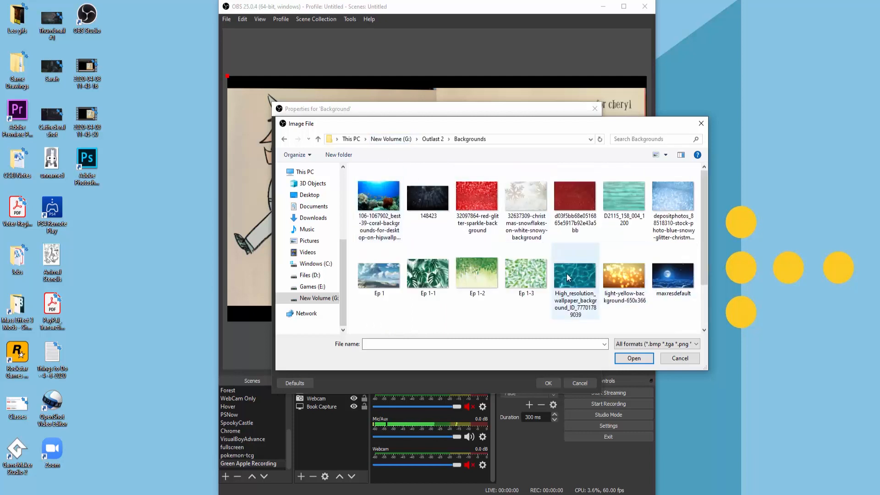
double_click(397, 265)
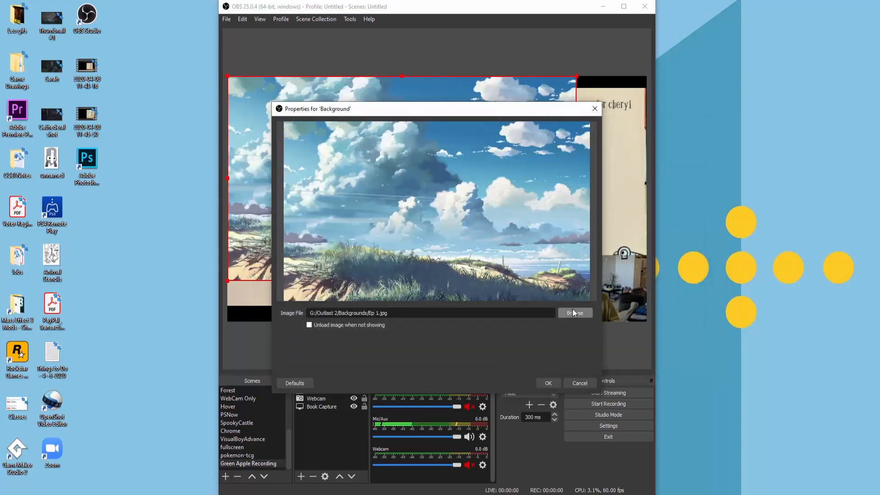
click(545, 381)
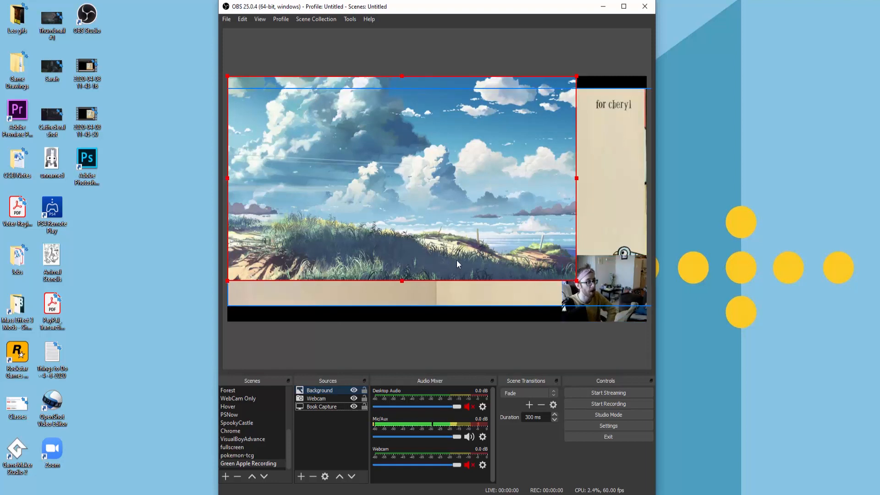
Put the Background source beneath Webcam and Book Capture and enlarge it to fill the whole canvas
click(339, 391)
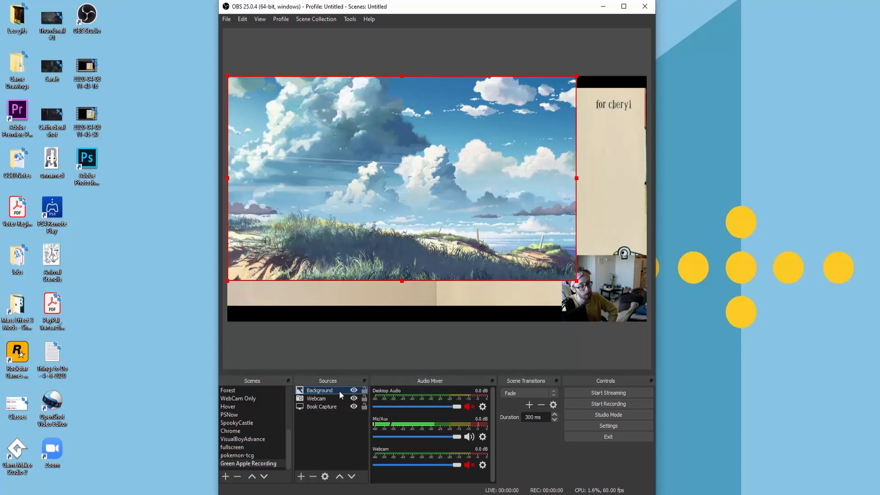
drag(339, 394, 342, 408)
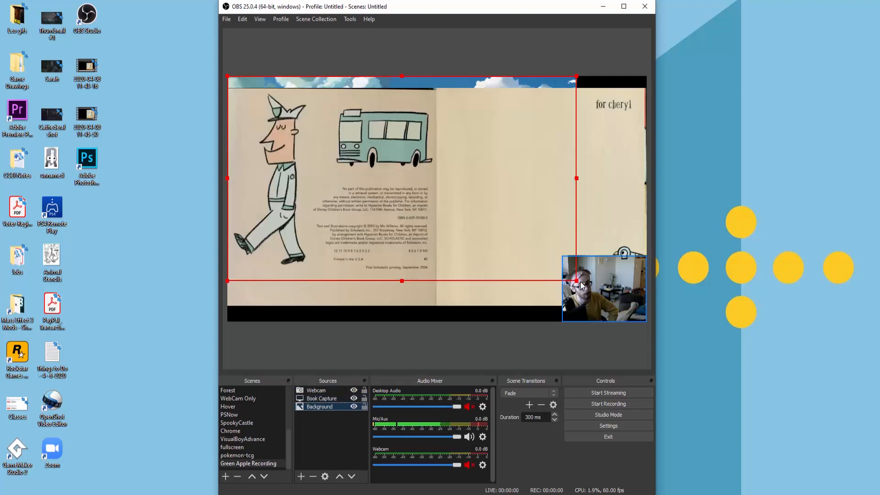
drag(578, 285, 638, 327)
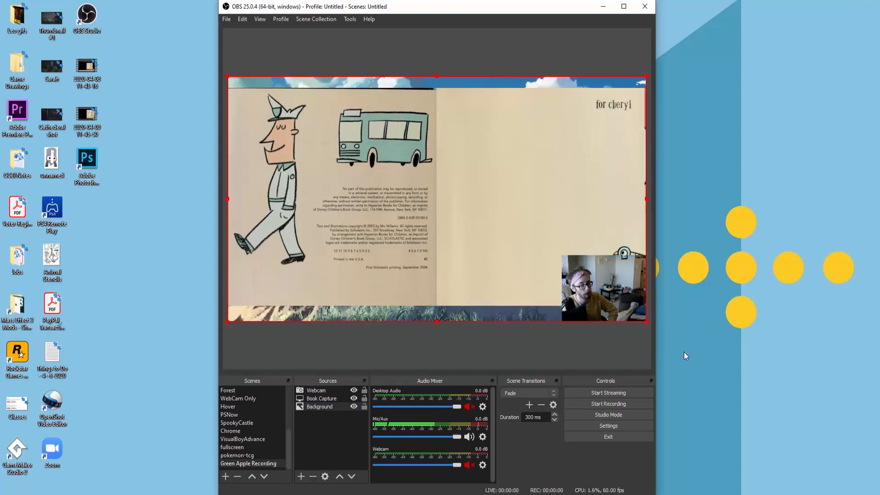
Record a test clip a few seconds long, play the recorded file from the desktop, and close the player
click(598, 407)
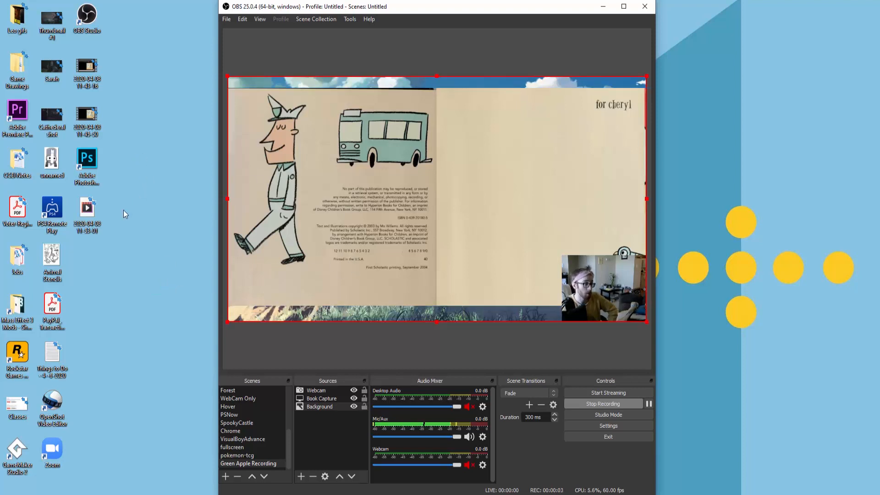
click(602, 402)
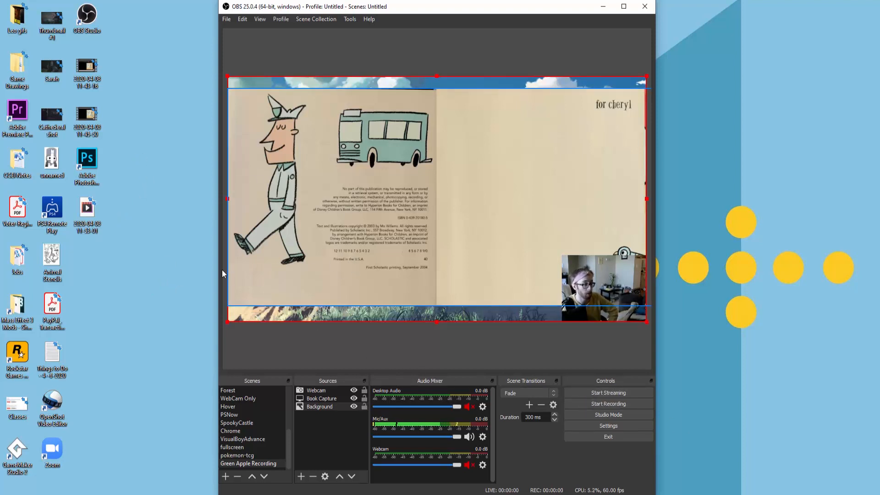
double_click(94, 215)
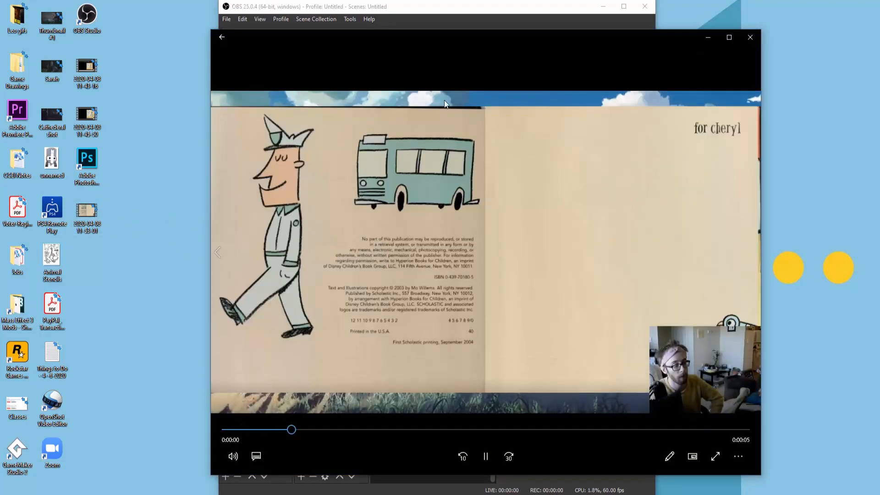
click(744, 41)
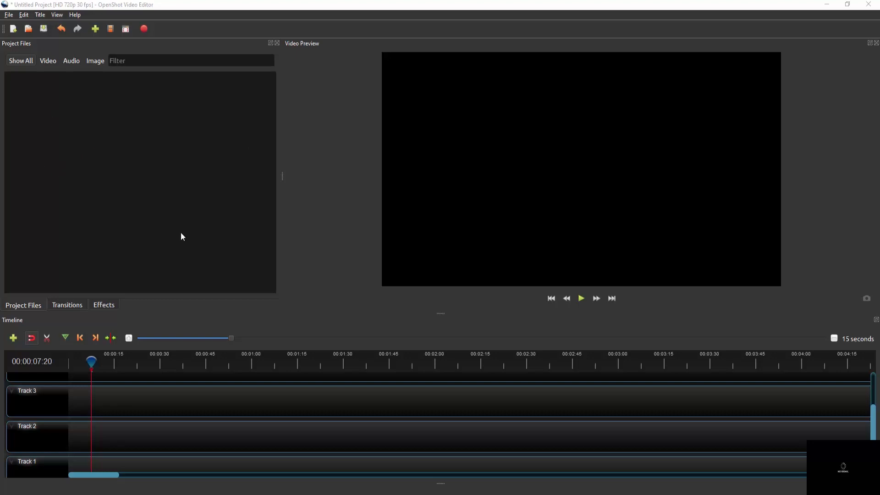
right_click(132, 138)
click(163, 143)
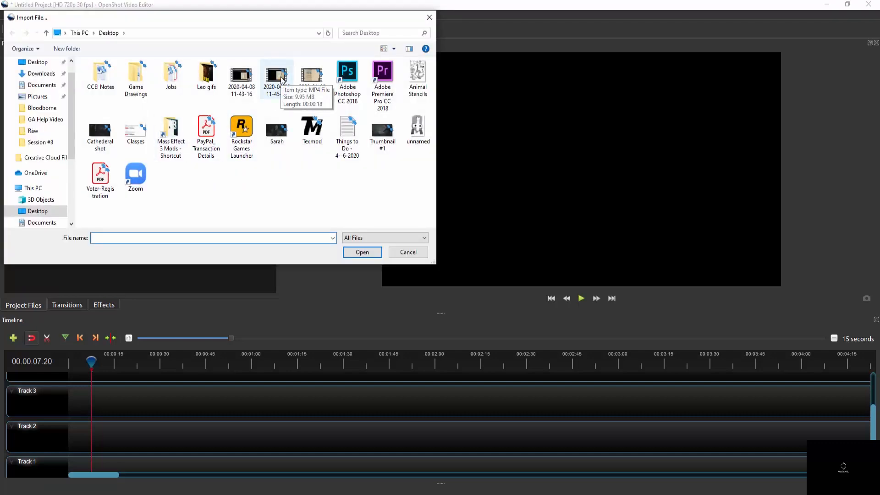
click(281, 79)
double_click(281, 78)
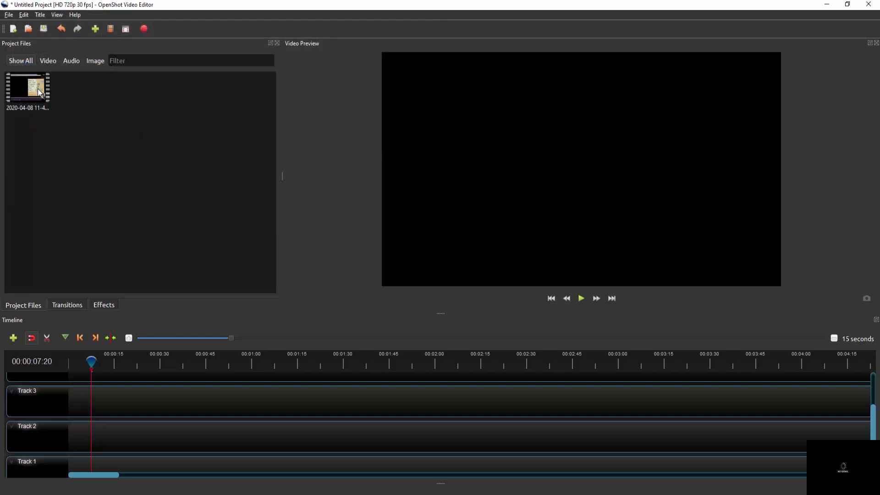
Import the Chillhop Essentials - Spring 2020 track from the Outlast 2 Audio MUSIC folder on drive G into the project files
right_click(128, 108)
click(150, 109)
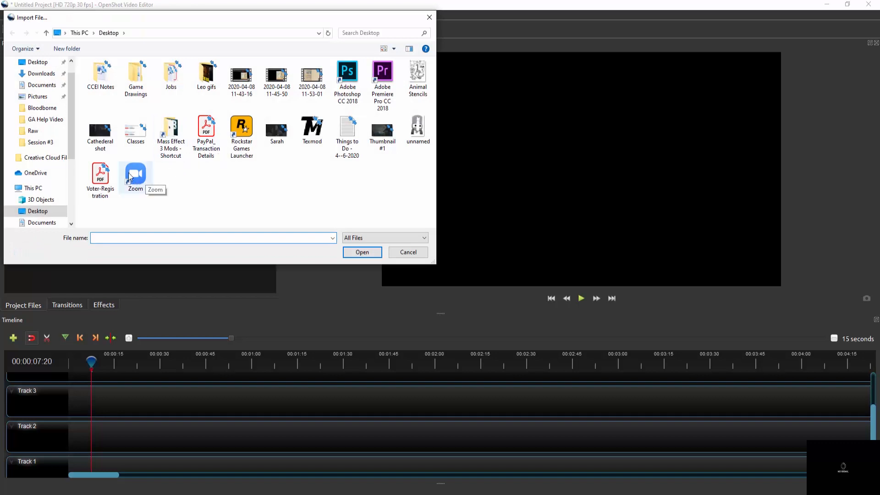
click(48, 120)
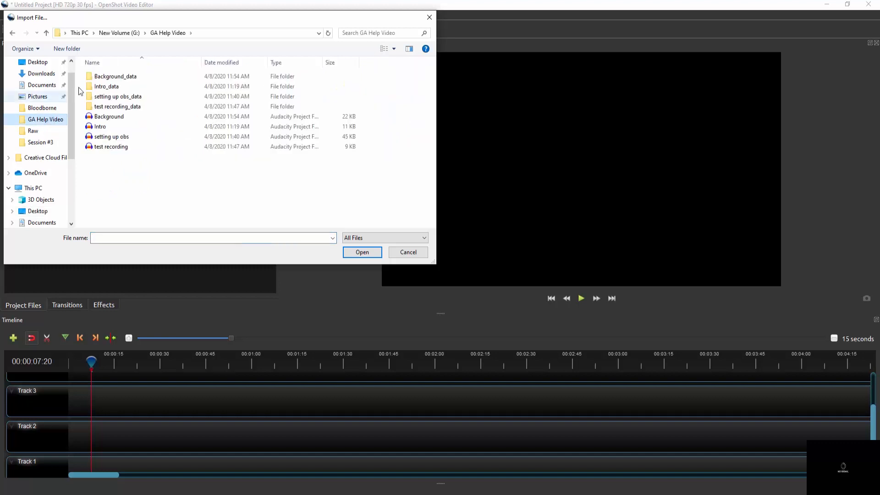
click(33, 131)
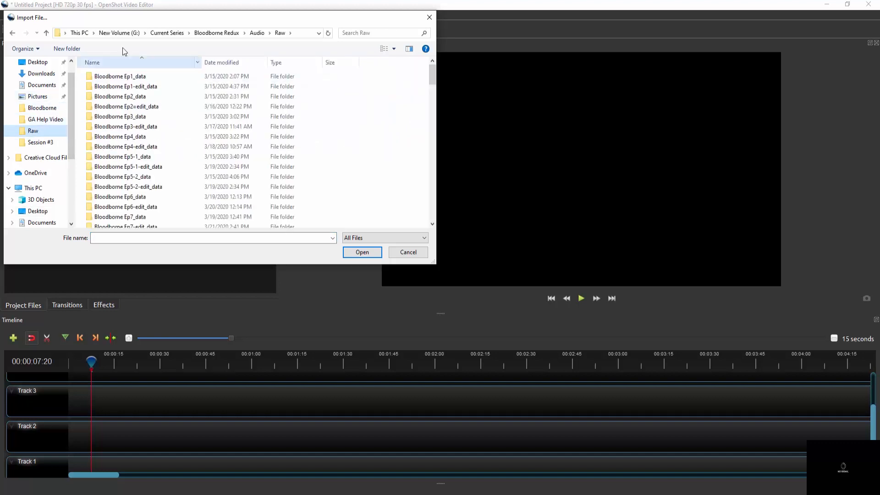
click(159, 32)
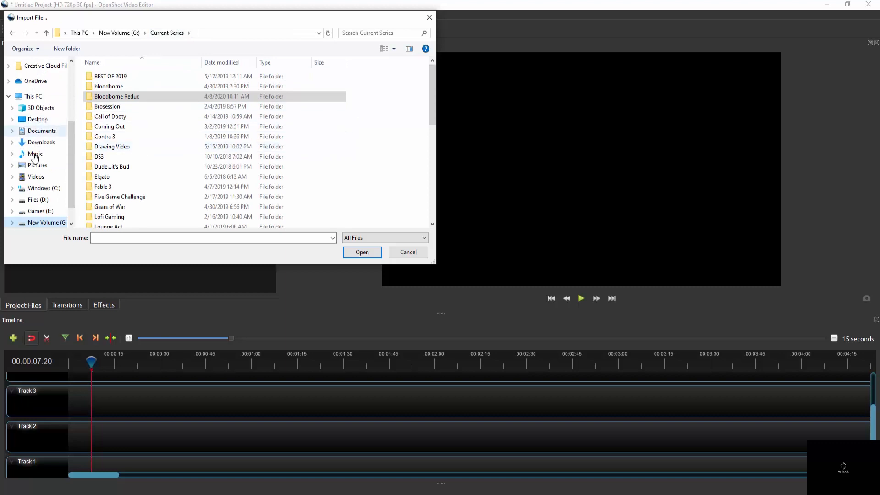
click(33, 96)
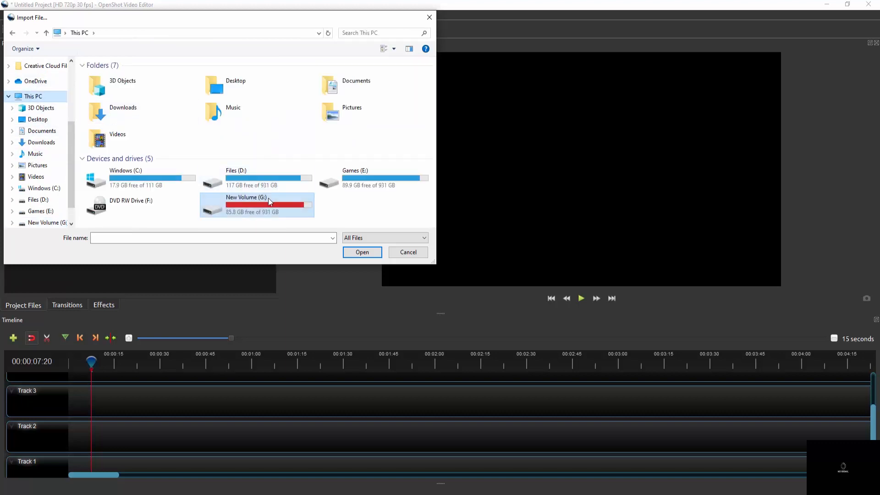
double_click(269, 201)
double_click(123, 160)
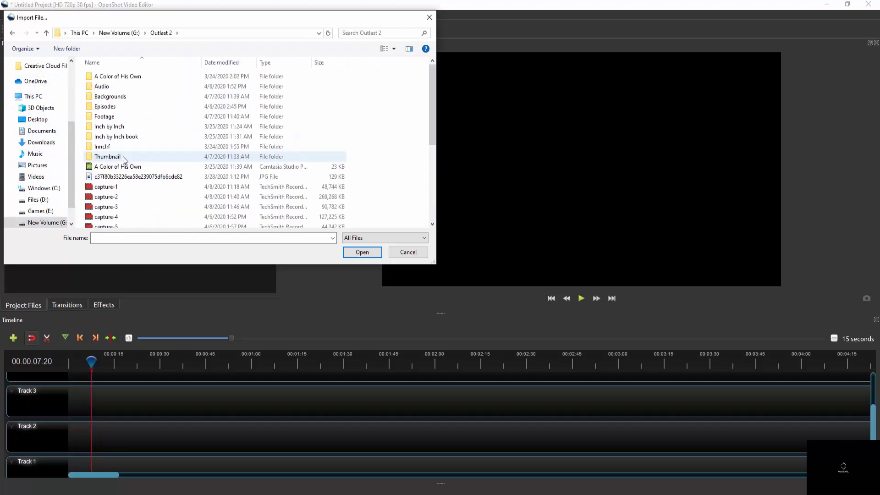
double_click(102, 86)
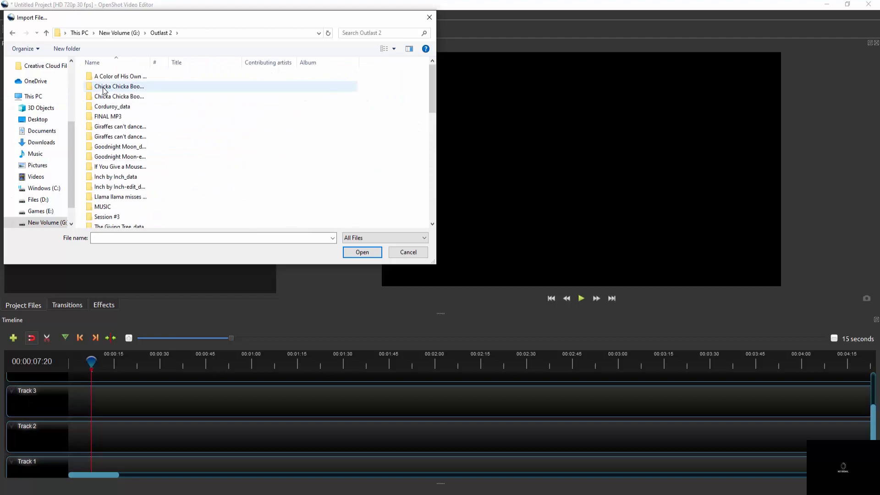
double_click(110, 207)
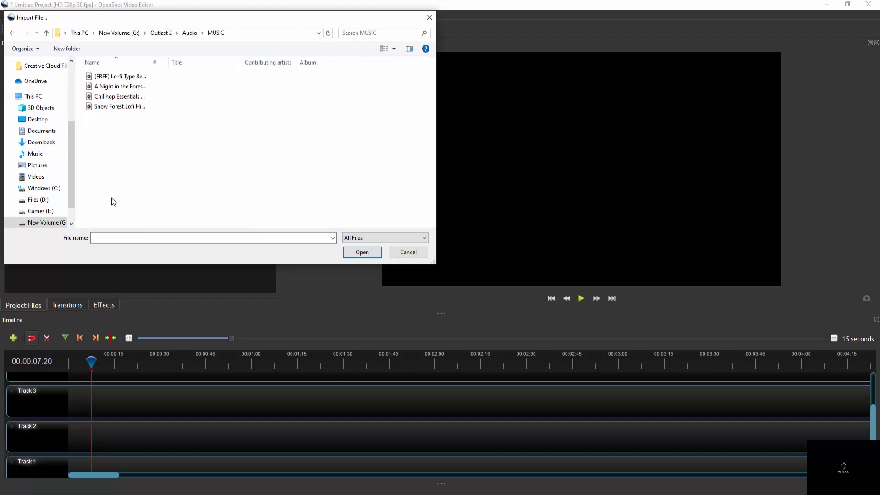
click(120, 96)
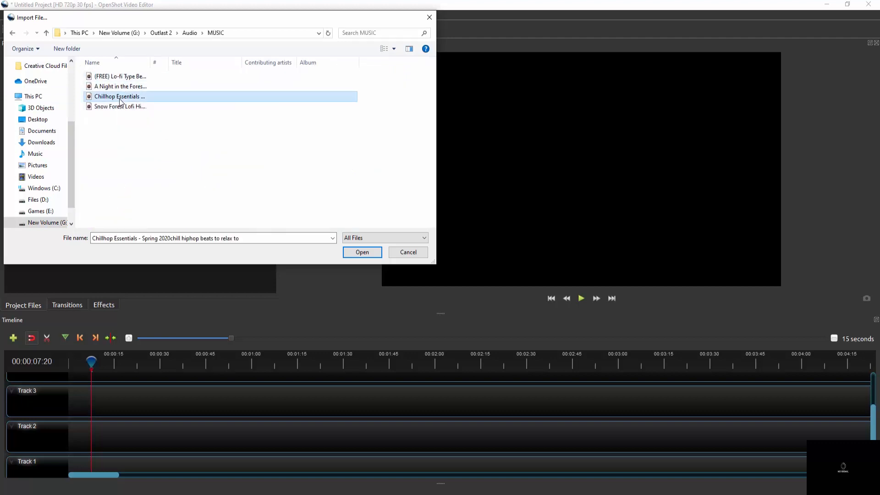
double_click(120, 98)
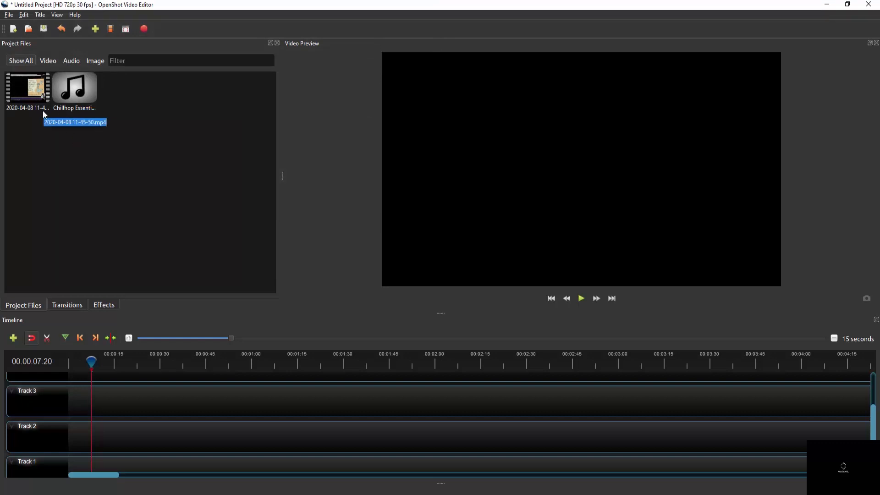
drag(34, 89, 121, 436)
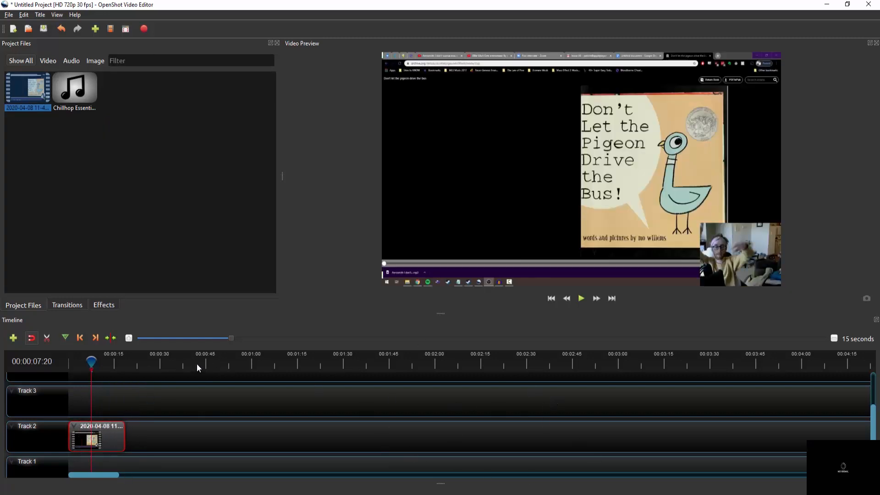
Play back the video clip from the start of the timeline for several seconds, and pause
drag(105, 362, 54, 365)
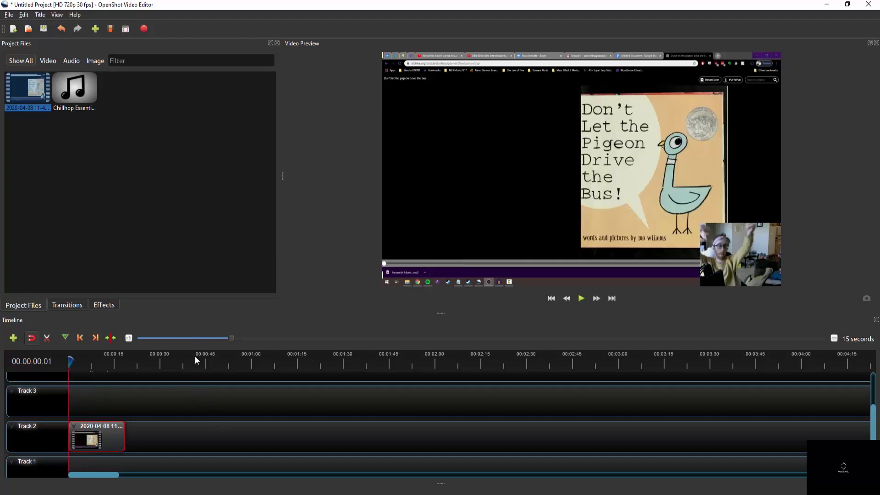
key(space)
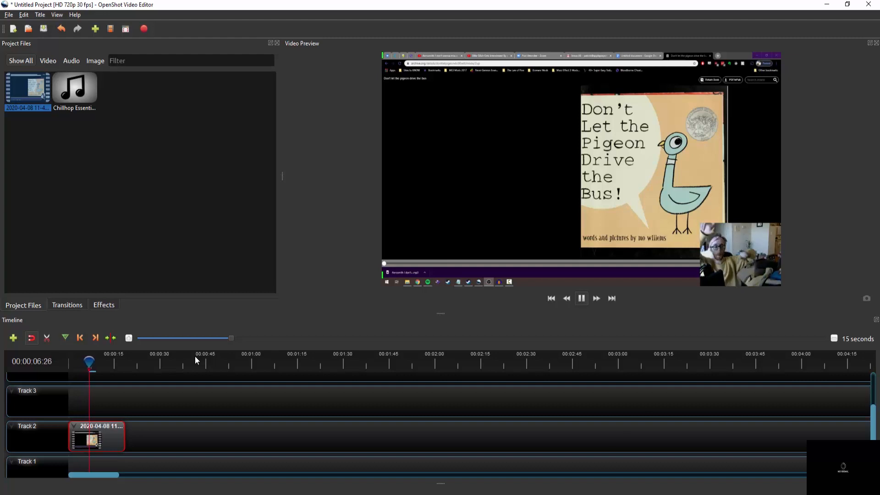
key(space)
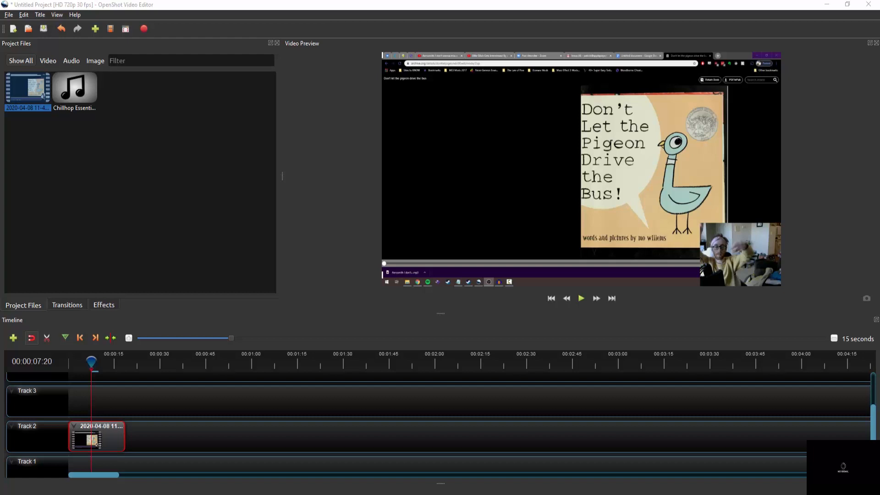
Place the Chillhop Essentials track at the start of Track 1 and slice it at the playhead, keeping both sides
drag(85, 87, 67, 459)
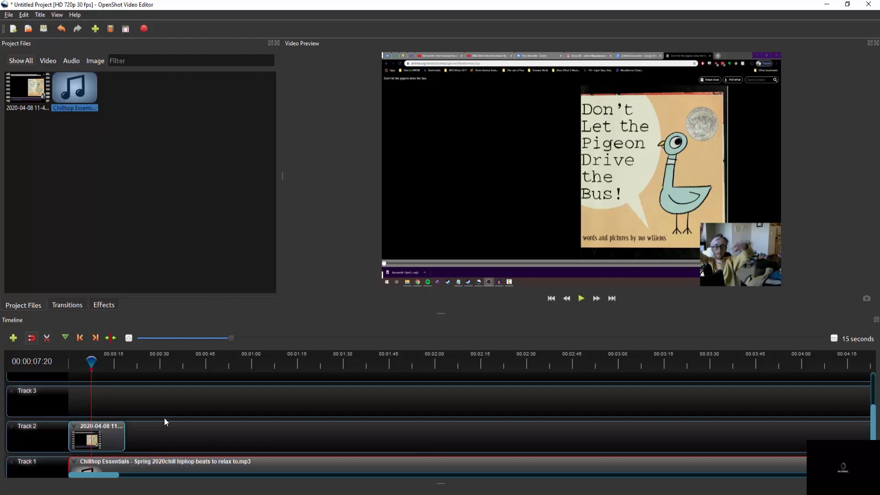
right_click(213, 463)
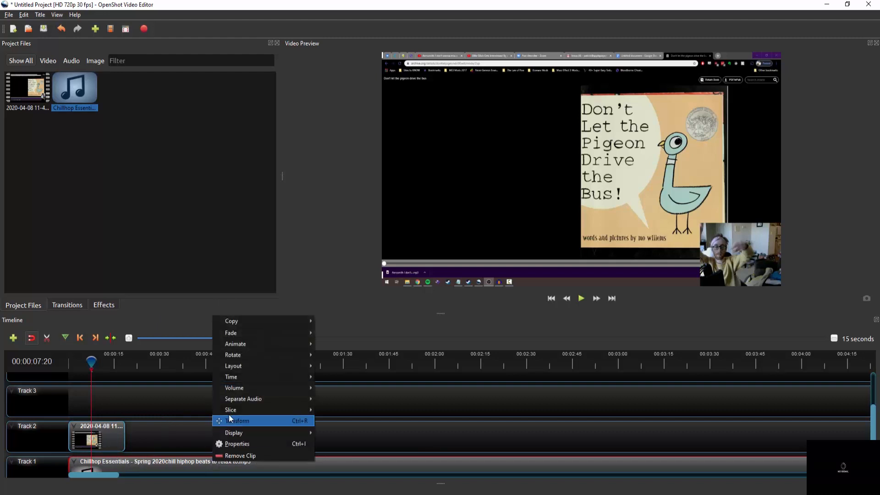
mouse_move(229, 409)
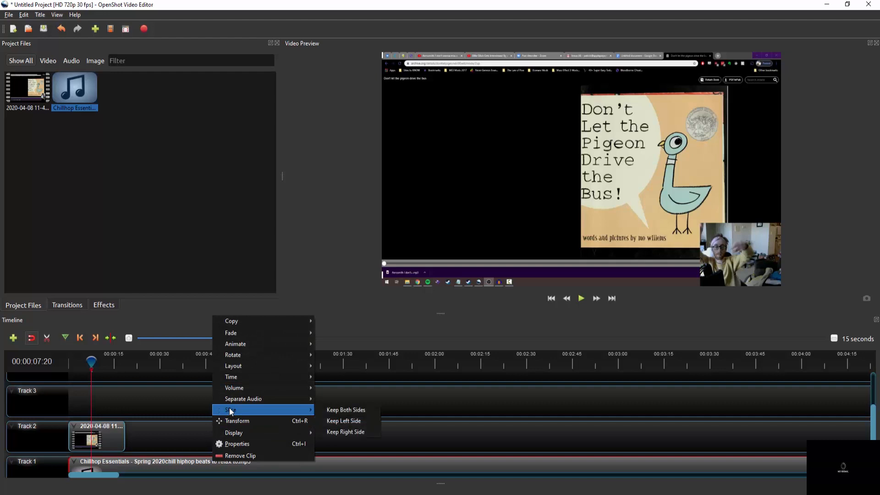
click(361, 408)
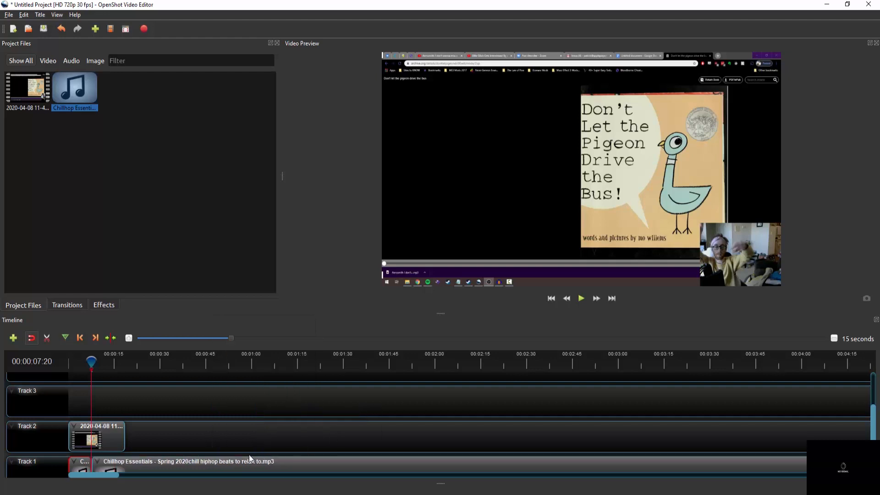
Delete the long second piece of the sliced music and extend the remaining piece to about the end of the video clip
click(128, 462)
key(Delete)
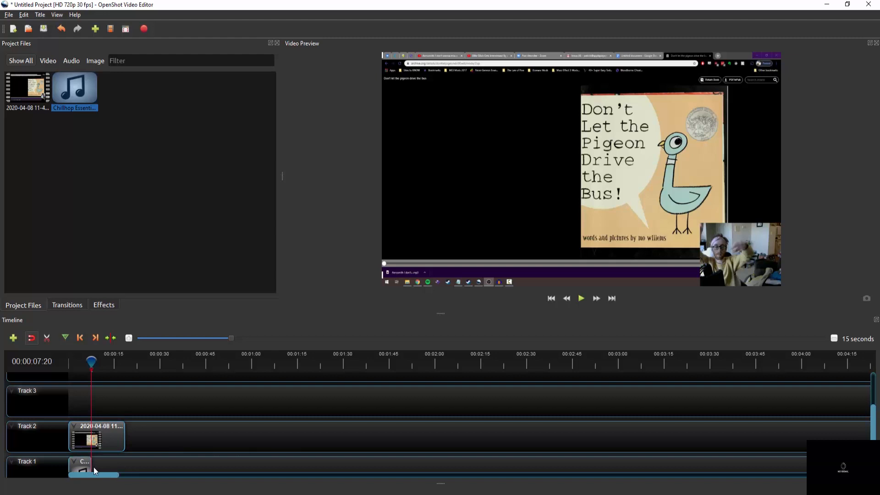
drag(100, 465, 126, 465)
Play the timeline from the beginning to hear the voice with the music, and pause after several seconds
drag(91, 362, 69, 361)
key(space)
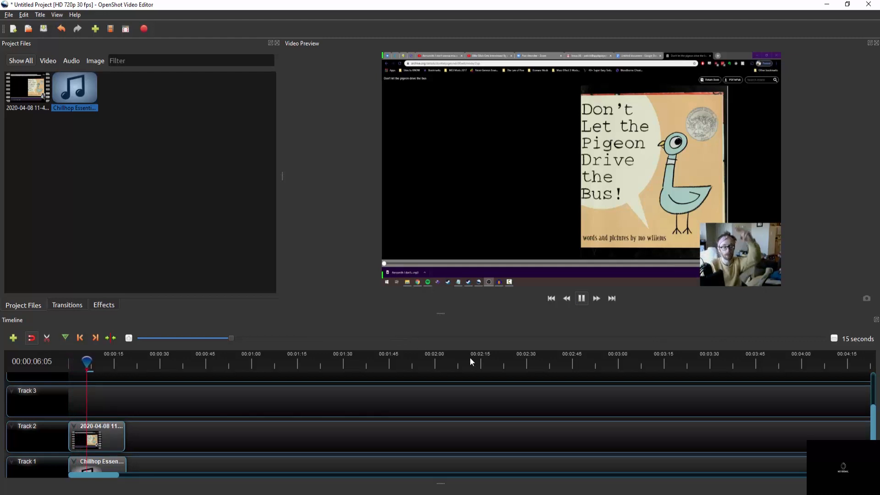
click(580, 298)
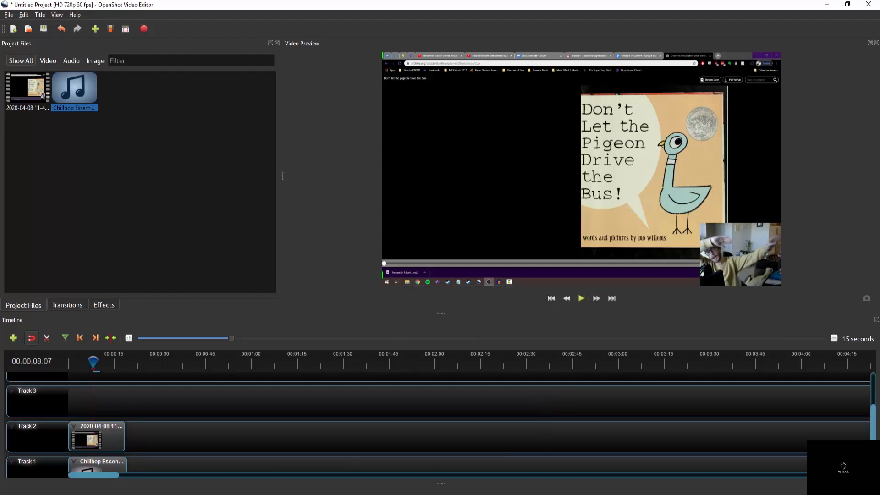
Set the volume of the entire music clip on Track 1 to 30%
right_click(113, 465)
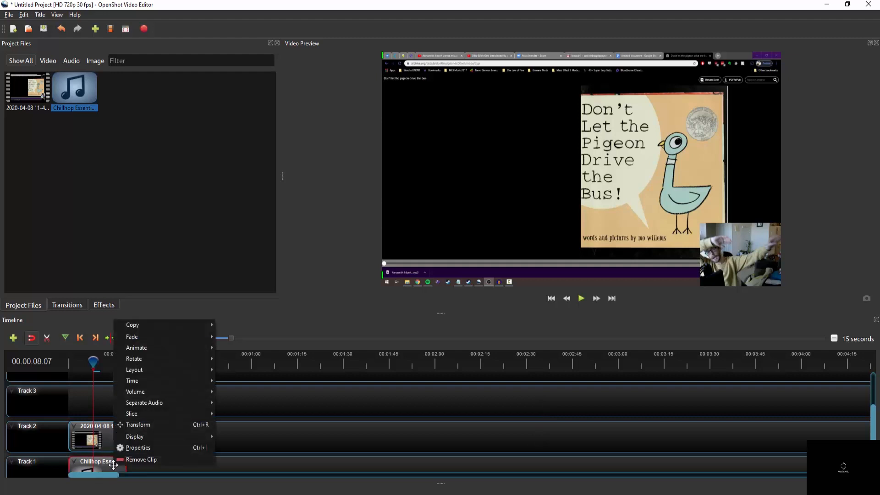
mouse_move(184, 390)
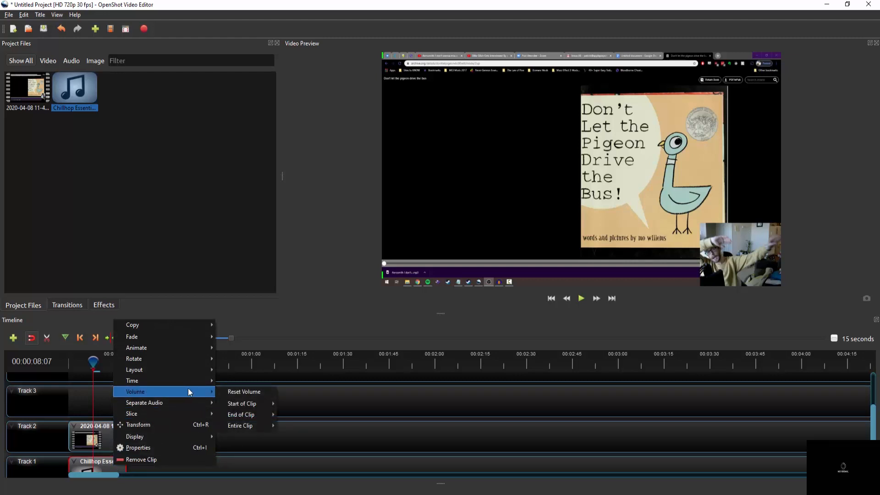
mouse_move(238, 425)
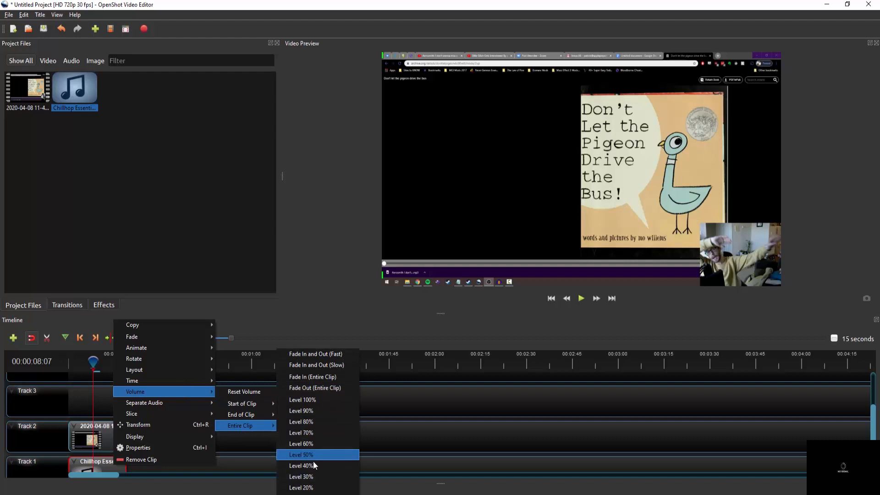
click(310, 477)
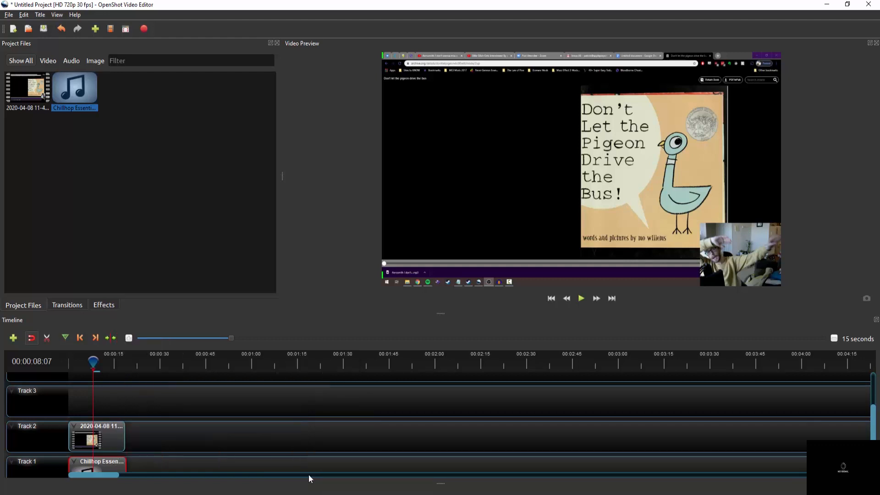
Replay the timeline from the beginning to check the music level against the voice, and pause
drag(93, 363, 51, 367)
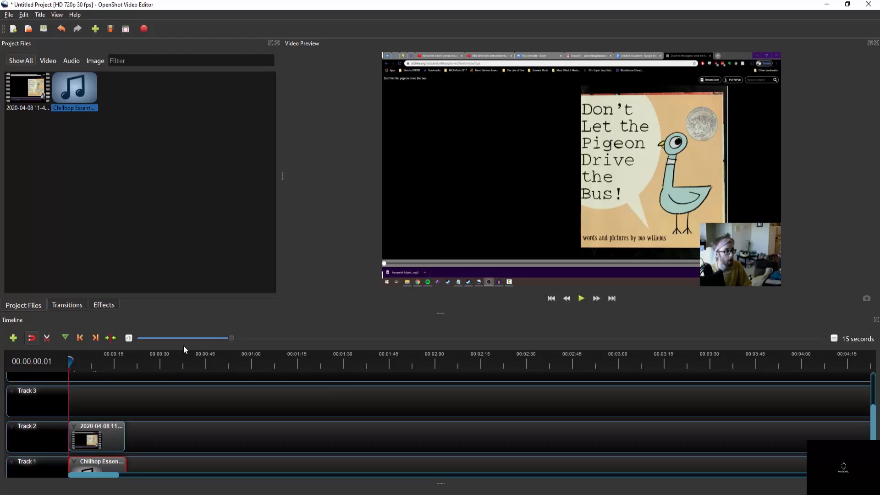
key(space)
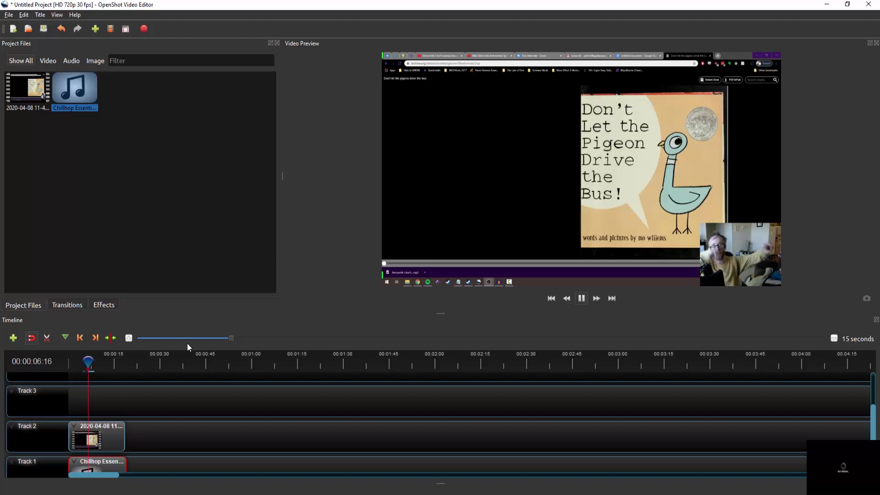
key(space)
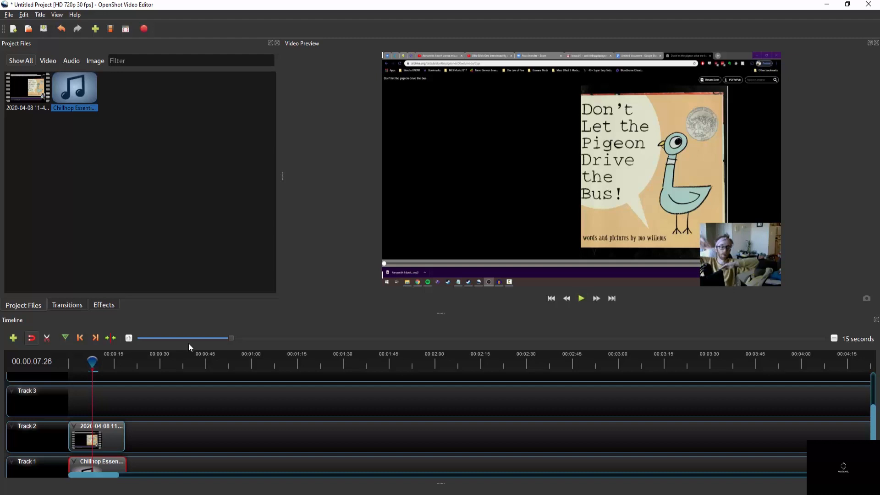
Lower the volume of the entire music clip on Track 1 to 20%
right_click(116, 463)
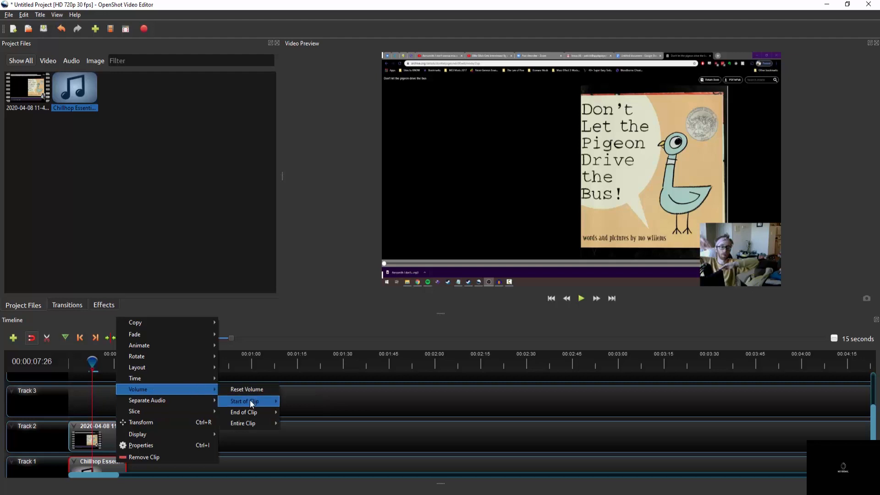
mouse_move(270, 424)
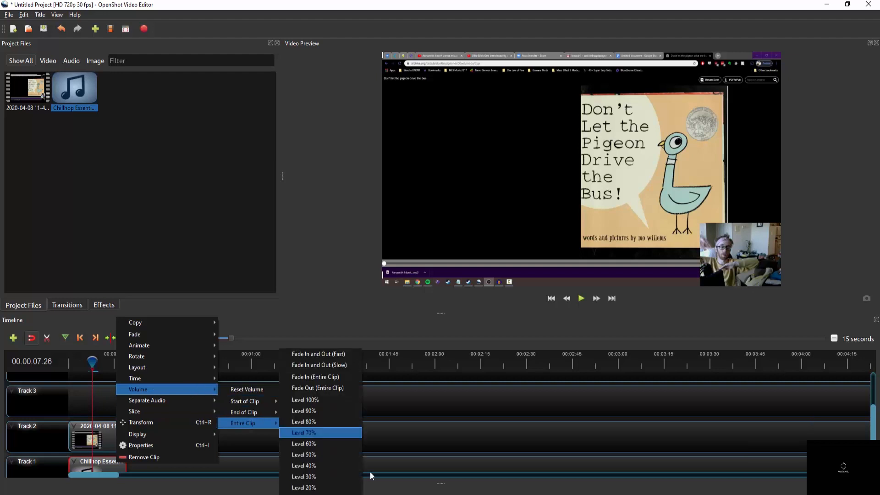
click(331, 488)
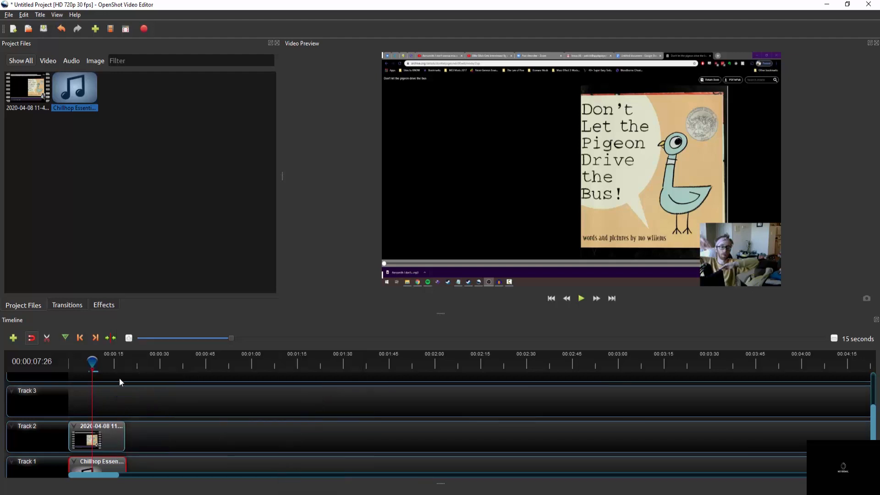
Play the timeline onward from about 7 seconds to check the quieter music, and pause at the book's title page
click(90, 361)
key(space)
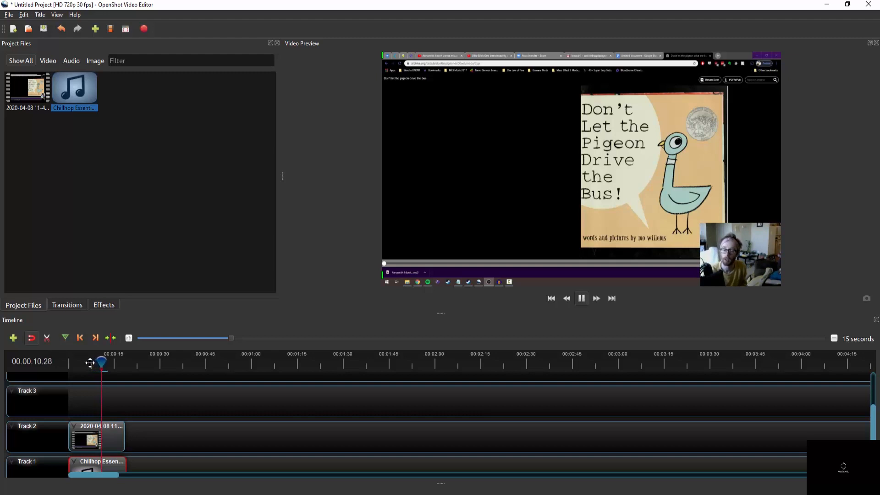
key(space)
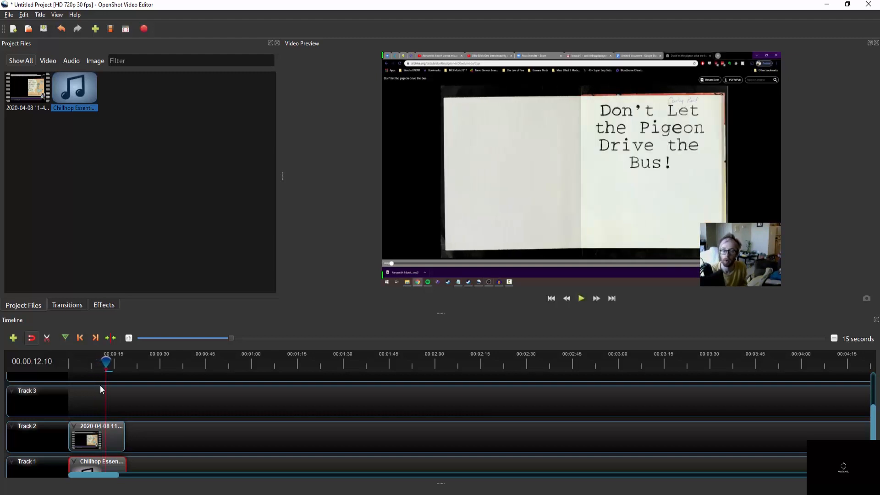
Reduce the volume level of the entire music clip on Track 1 once more
right_click(110, 464)
mouse_move(167, 378)
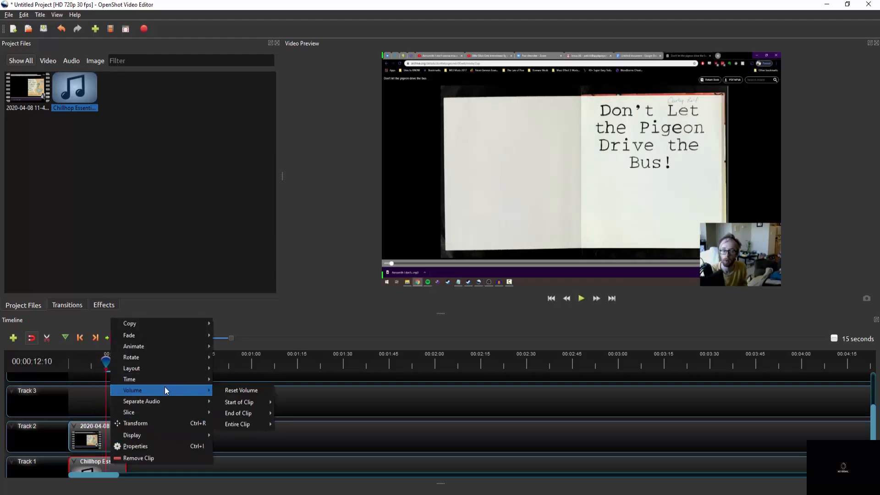
mouse_move(249, 426)
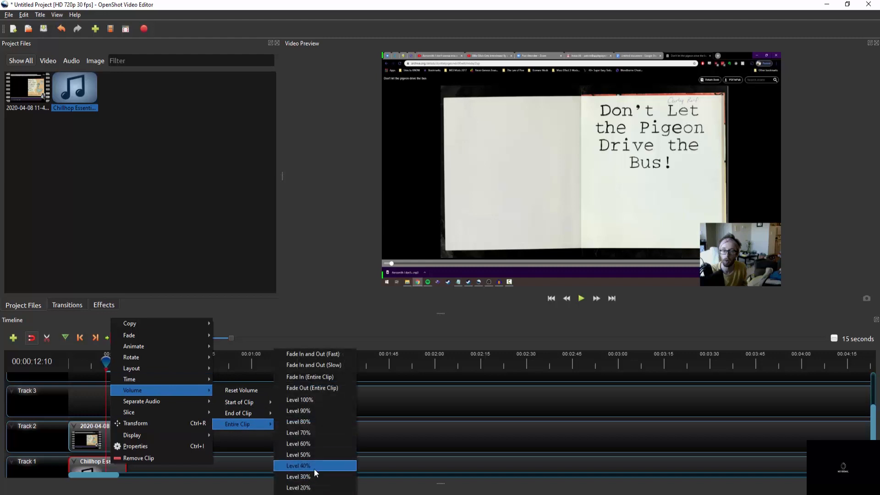
click(313, 494)
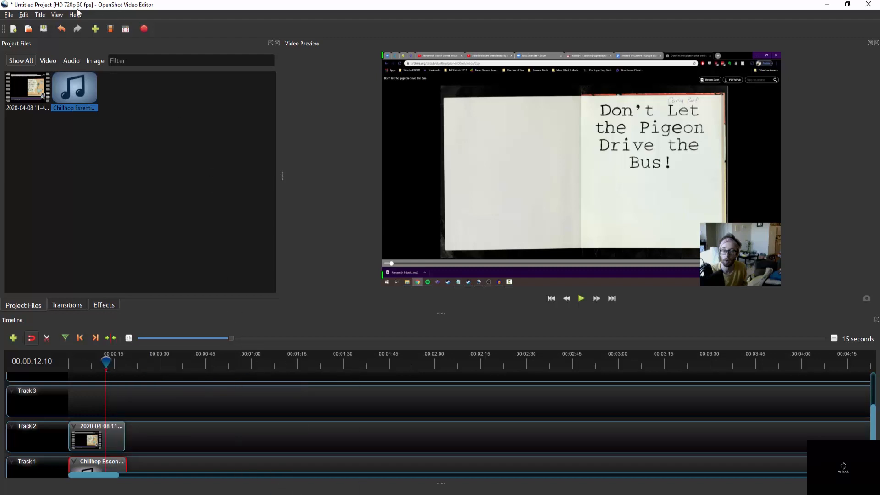
Start saving the project under a new name and create a folder named Story Time in the user's home folder
click(9, 15)
click(37, 72)
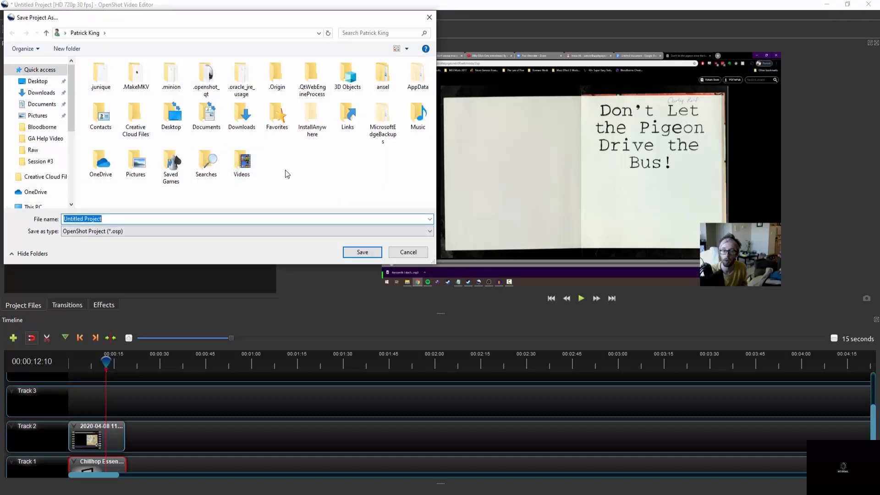
right_click(296, 167)
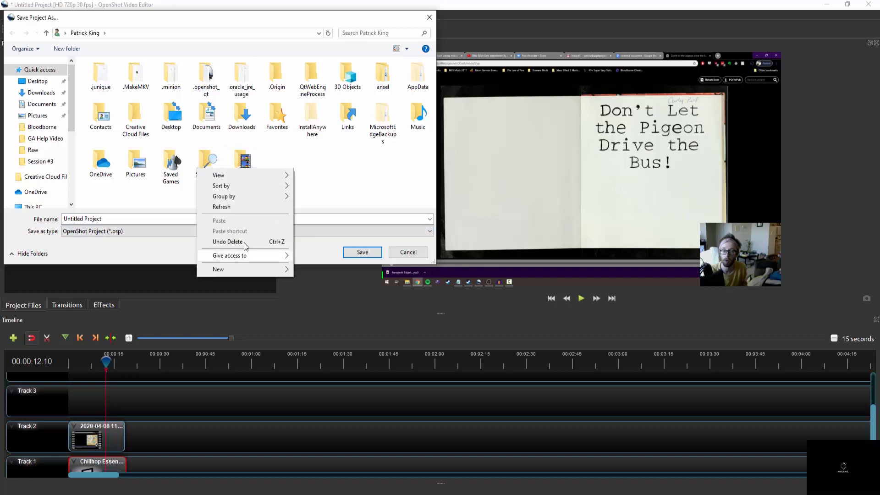
mouse_move(255, 269)
click(311, 269)
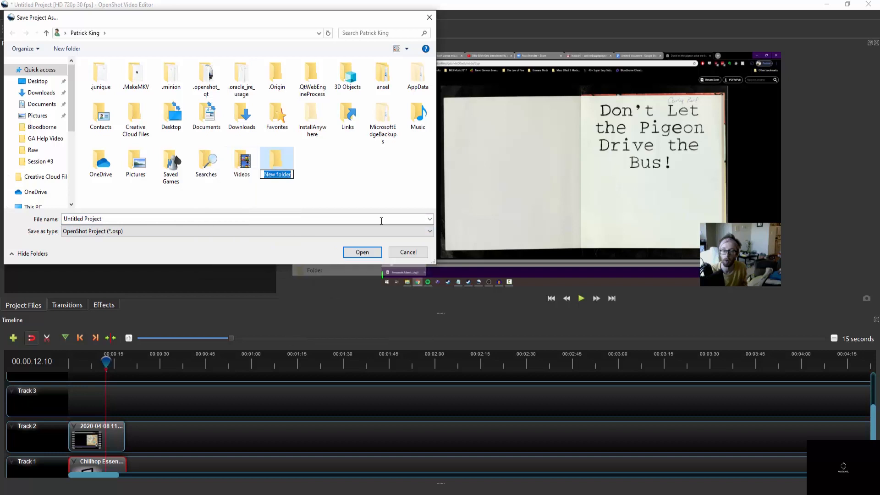
text(Story)
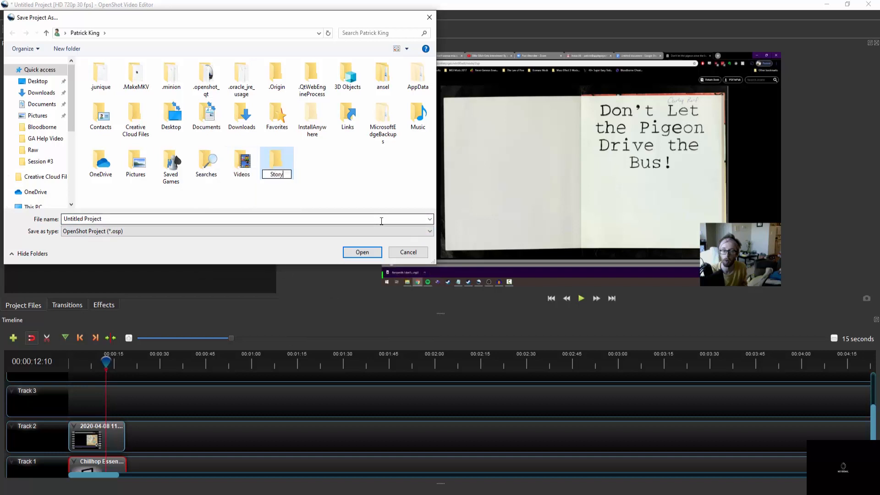
text( Time)
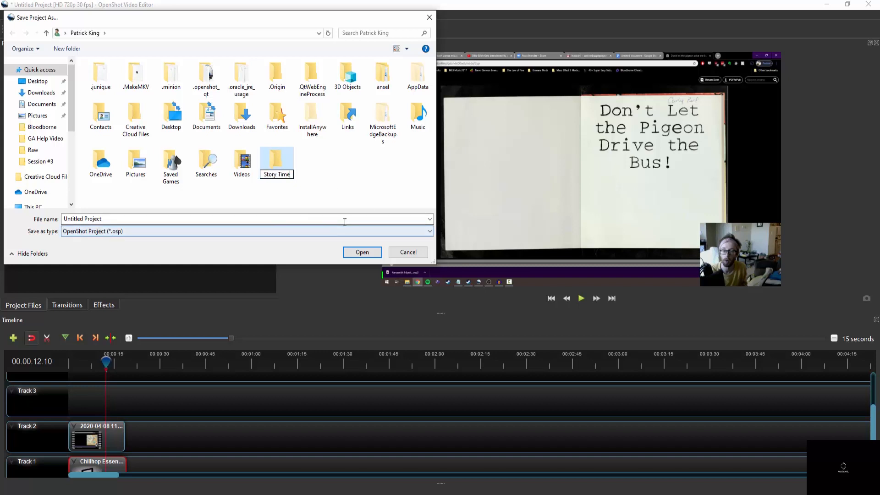
key(Return)
Name the project file test video and save it in the Story Time folder
click(344, 222)
text(test video)
double_click(281, 163)
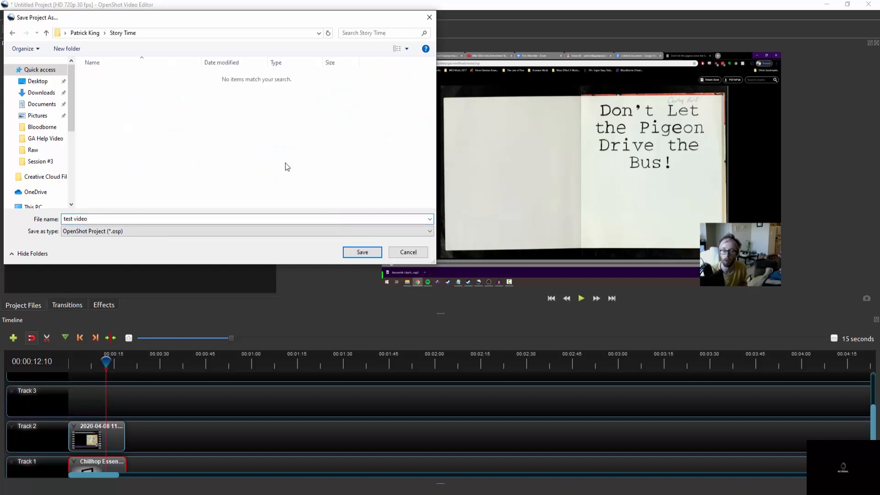
click(362, 252)
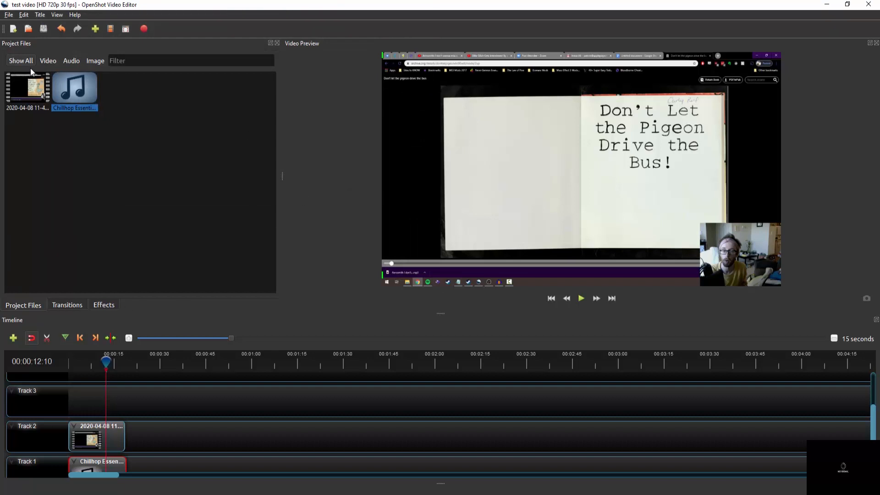
Start a video export of the project and name the exported file Don't Let the Pigeon Drive the Bus
click(9, 15)
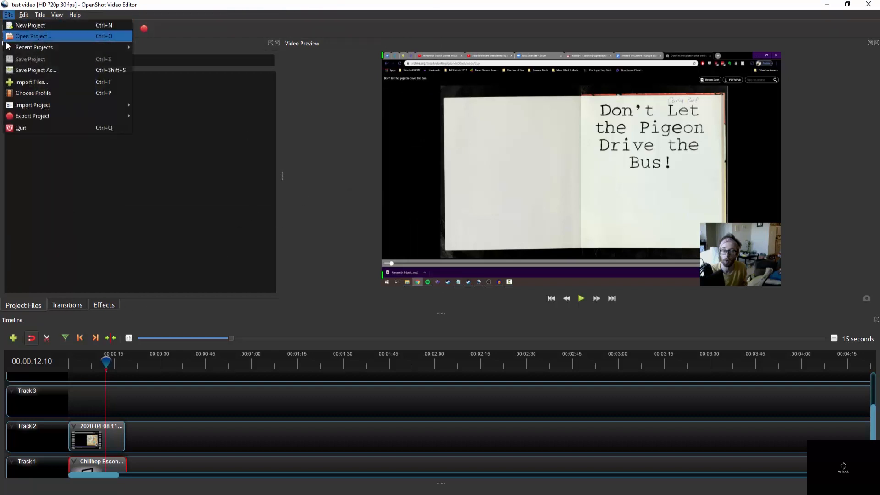
mouse_move(111, 117)
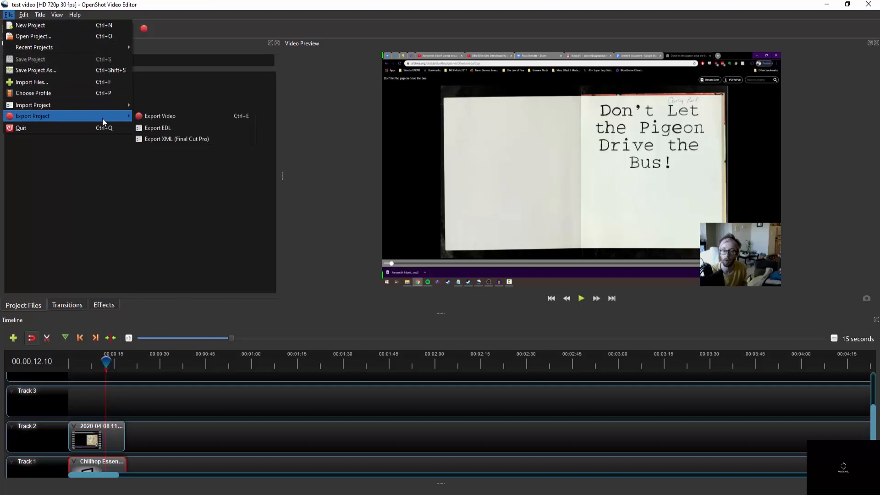
click(140, 115)
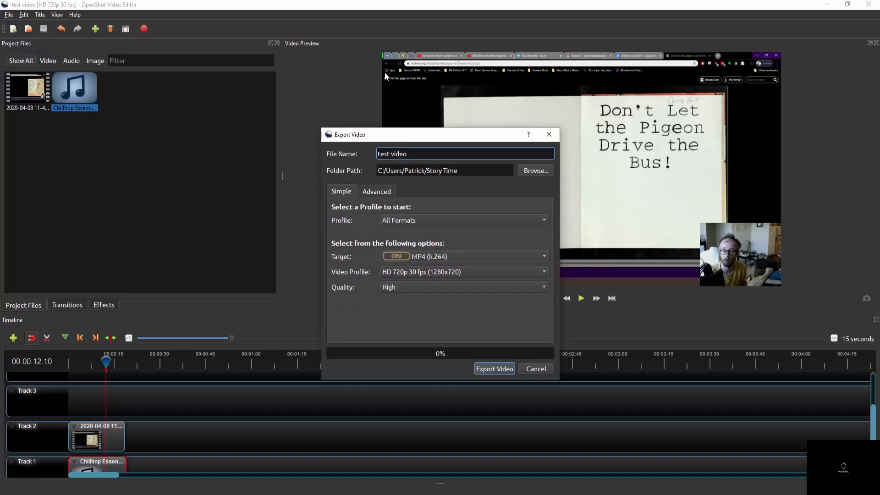
drag(414, 150, 369, 149)
text(Don't Let the Pigeon Drive the Bus)
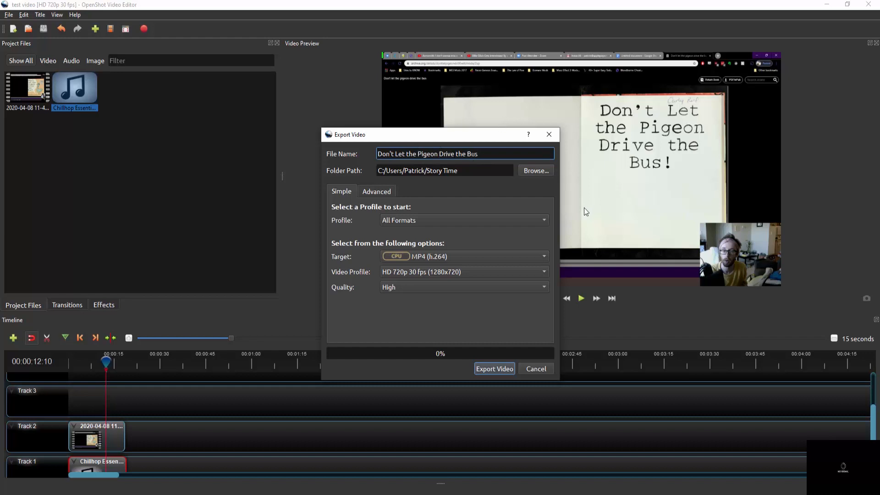
Create a folder named Exported Videos on the Desktop and choose it as the export destination
click(539, 172)
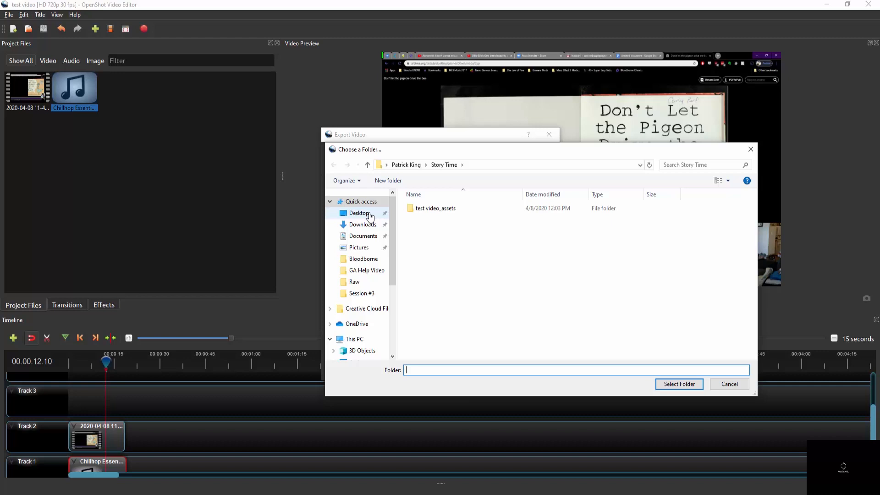
click(370, 216)
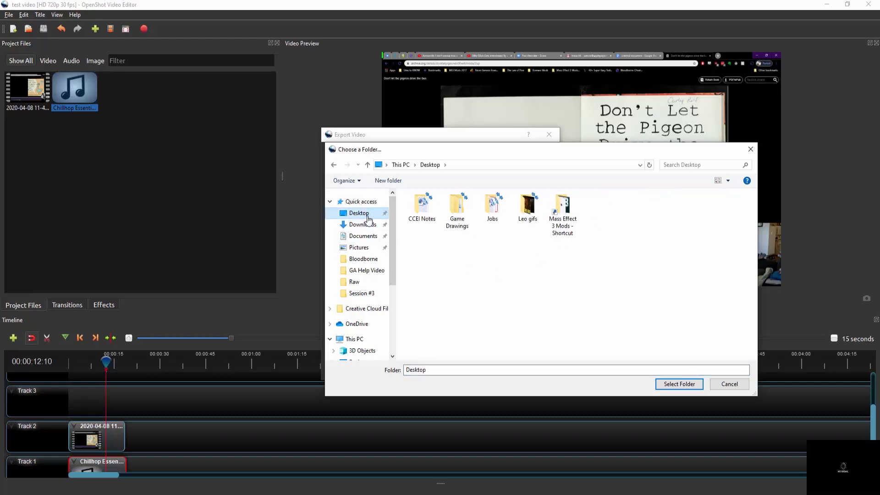
right_click(540, 257)
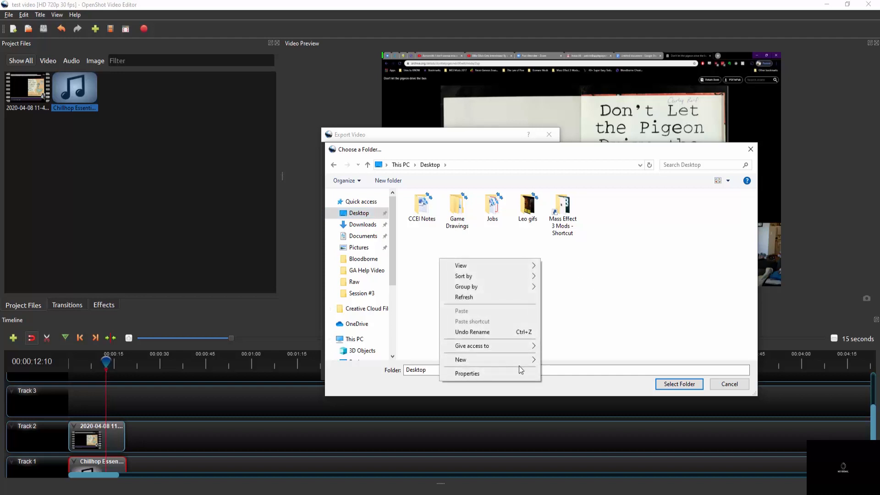
mouse_move(523, 360)
click(558, 360)
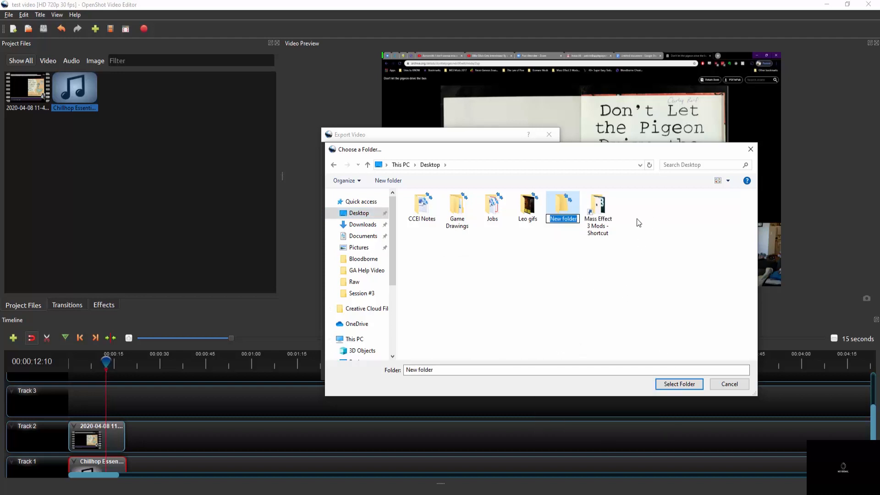
text(Exported Videos)
key(Return)
click(458, 209)
double_click(458, 208)
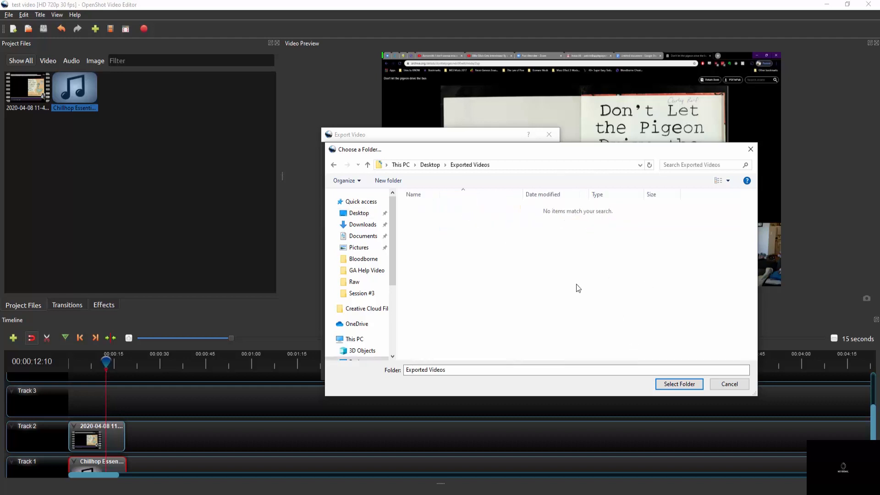
click(676, 384)
Review the advanced export options, including the video format, codec and bit rate settings
click(375, 192)
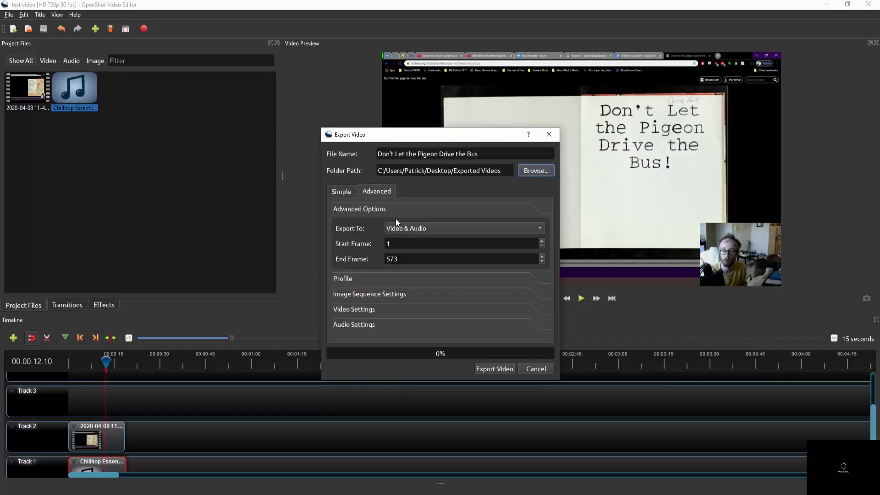
click(368, 310)
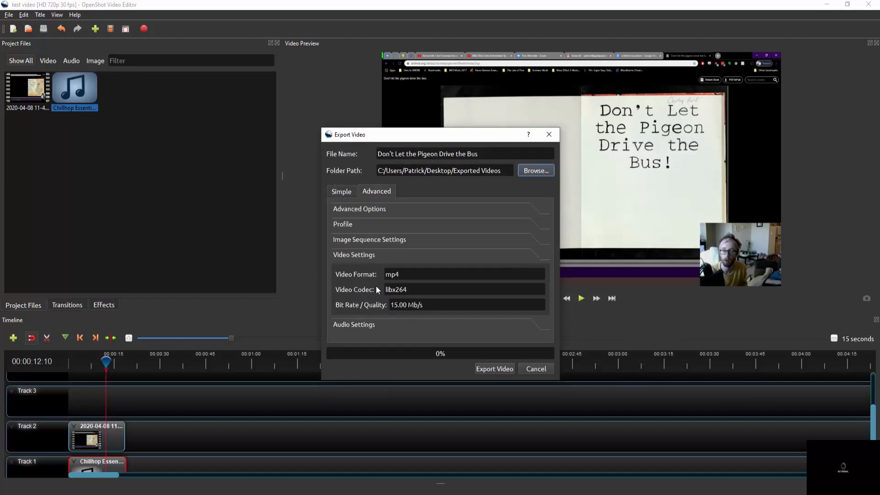
click(345, 192)
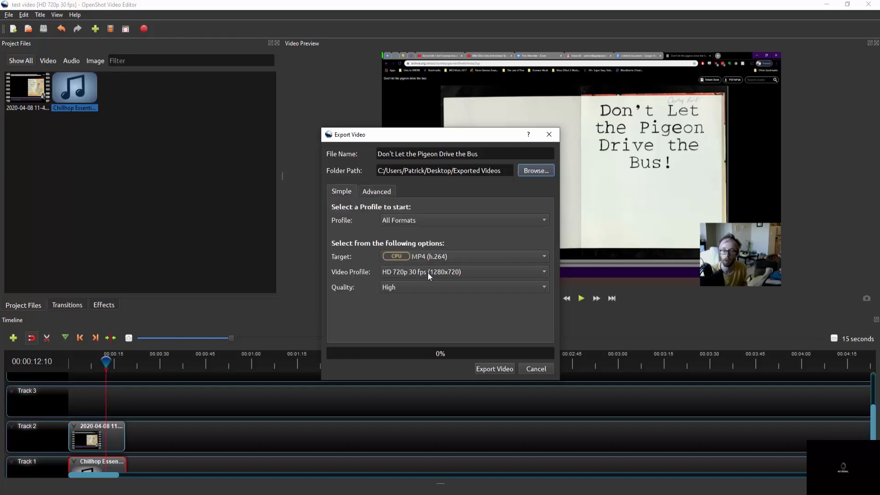
Try the HD 720p 50 fps and HD 1080i 29.97 fps video profiles for the export
click(405, 274)
click(405, 271)
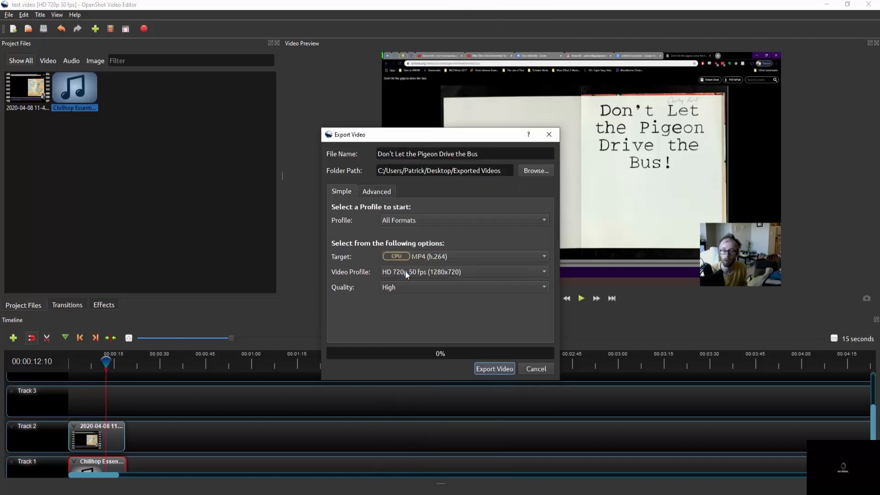
click(414, 270)
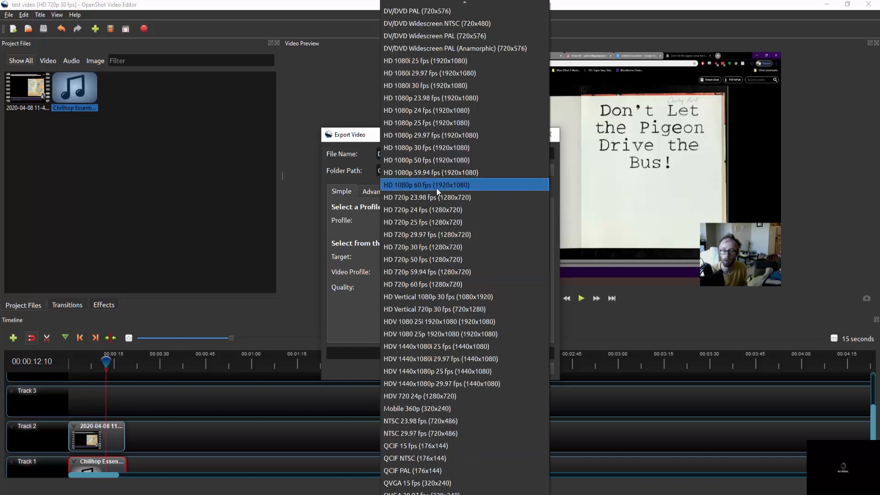
click(369, 314)
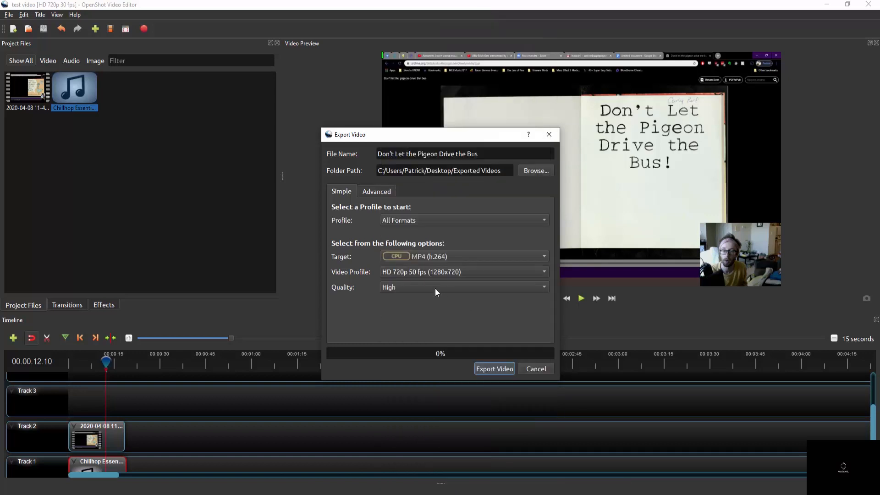
click(430, 271)
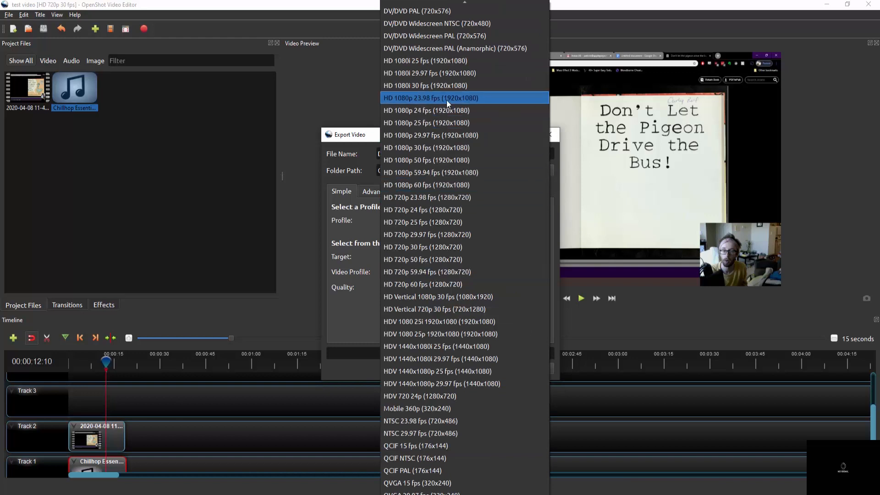
click(427, 74)
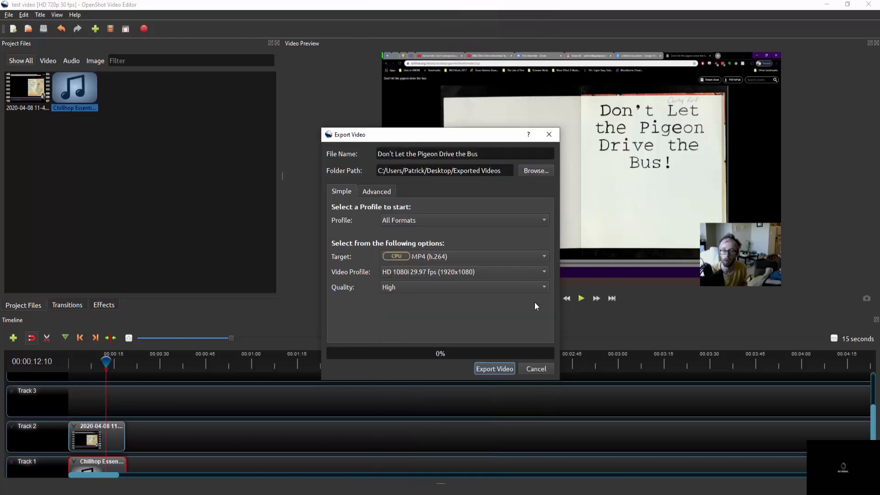
Export the video with the HD 720p 23.98 fps (1280x720) profile and close the finished export
click(423, 271)
click(417, 276)
click(487, 369)
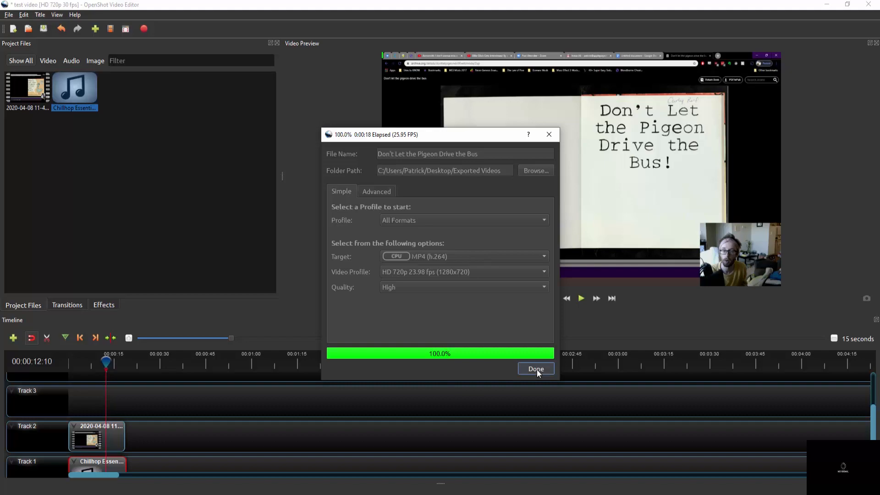
click(536, 369)
Play the exported video from the desktop's Exported Videos folder to check it, pausing after several seconds and closing the player
click(826, 4)
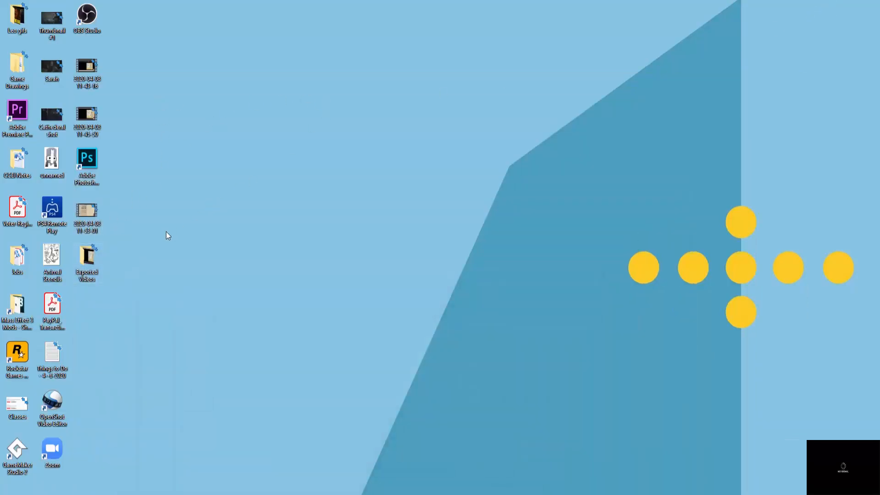
drag(879, 183, 360, 79)
click(287, 196)
double_click(288, 197)
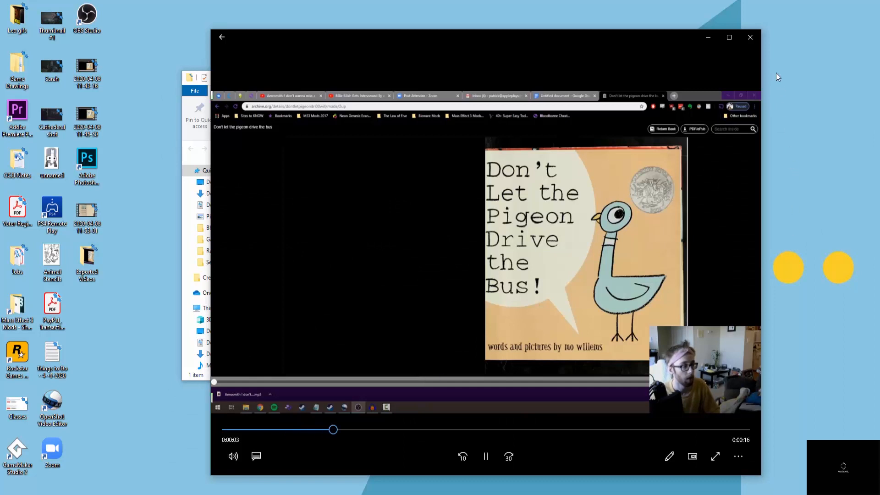
click(492, 455)
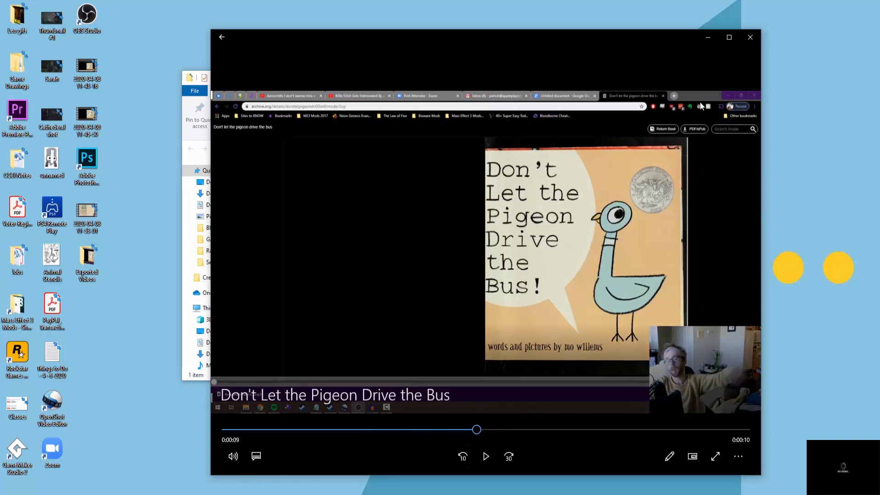
click(750, 37)
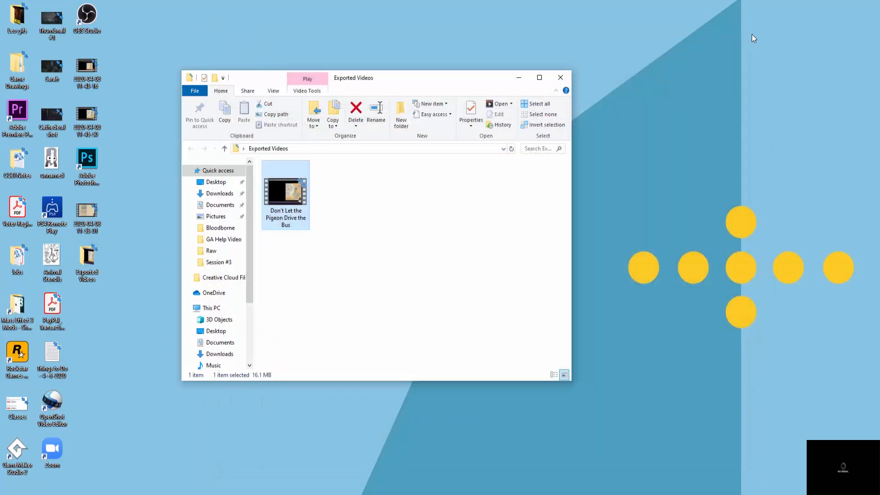